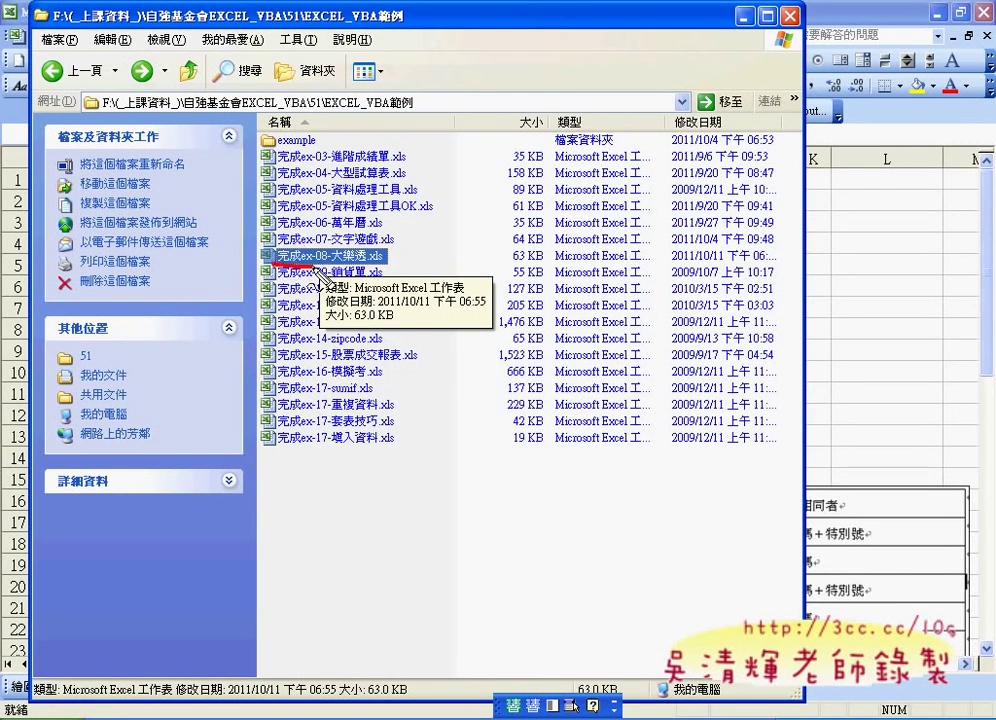
Mark 完成ex-08-大樂透.xls and the example folder in red ink, then select the workbook
mouse_move(272, 267)
left_mouse_down()
mouse_move(388, 268)
mouse_move(262, 260)
left_mouse_up()
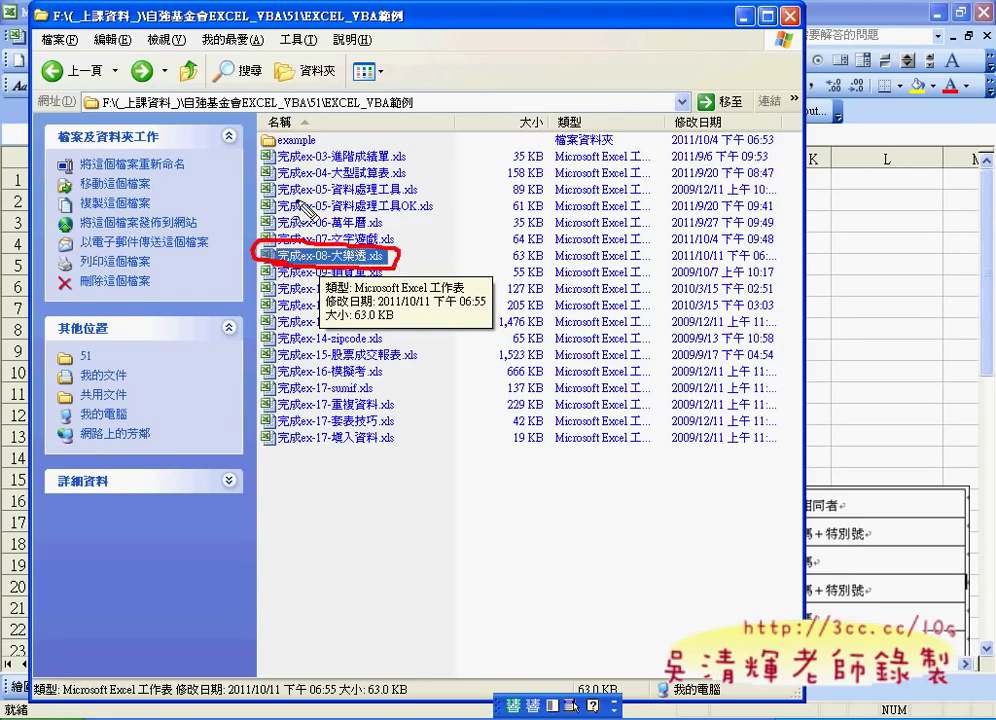
left_click_drag(262, 162, 260, 158)
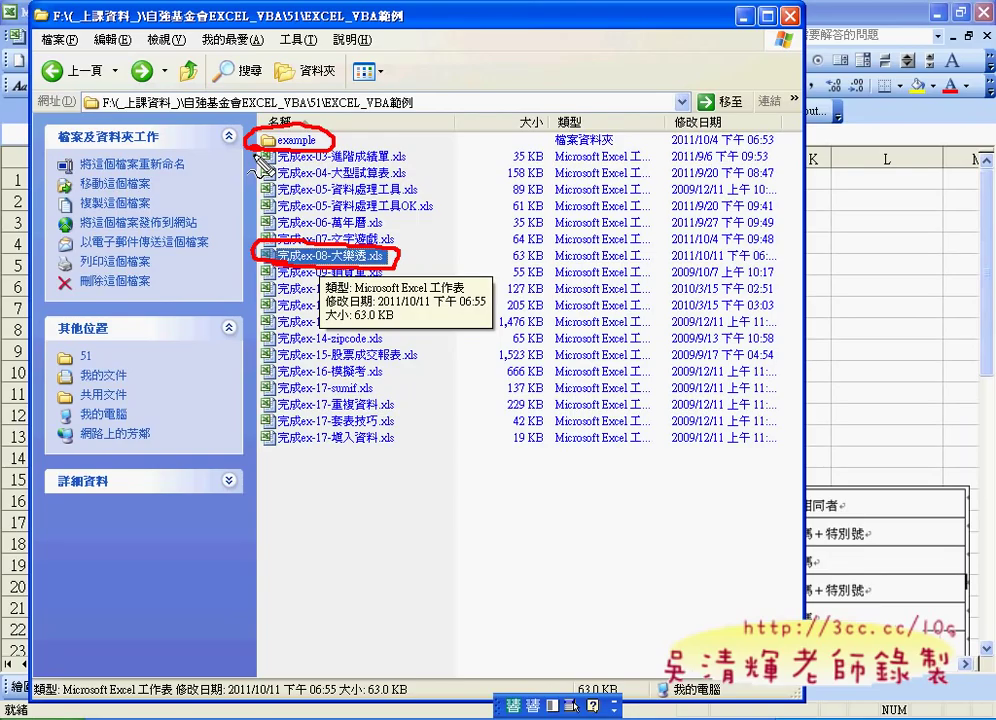
key("Escape")
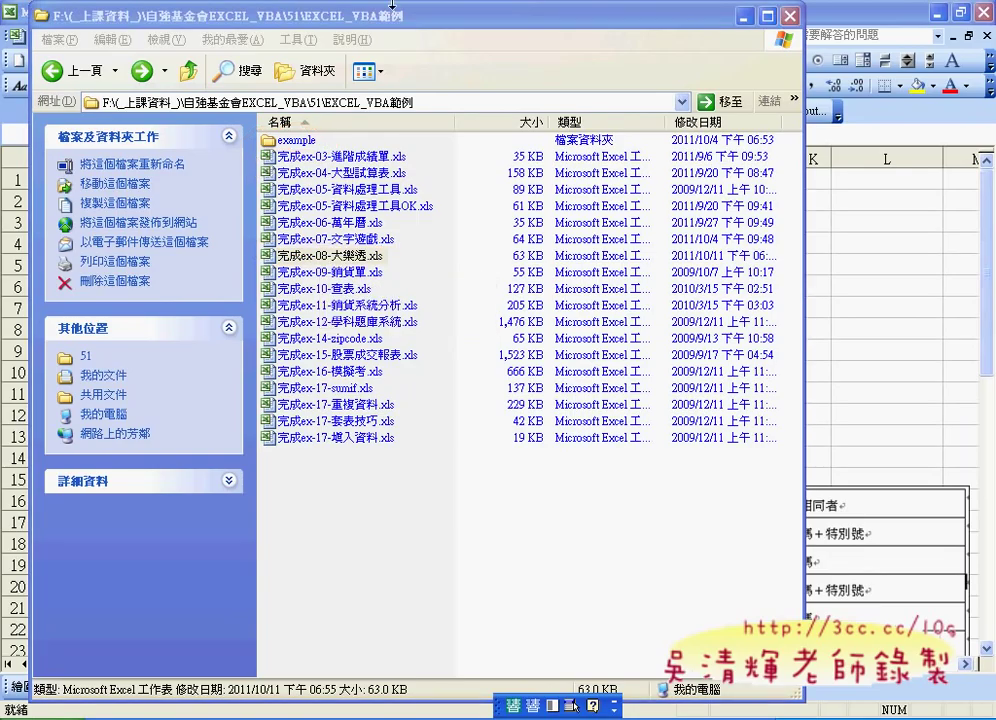
left_click(357, 256)
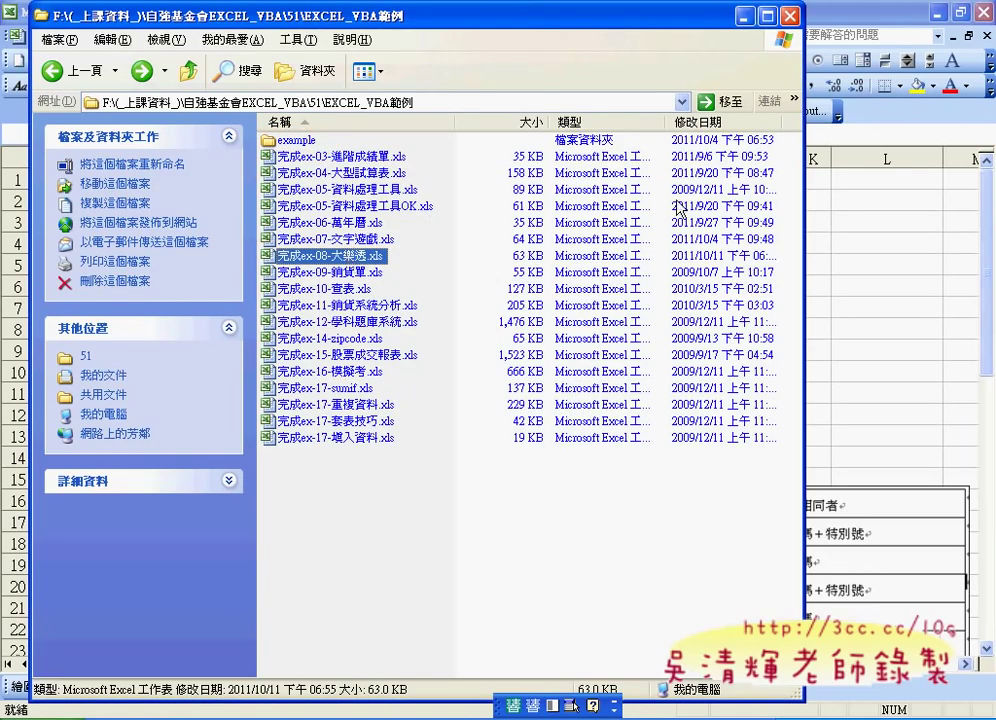
Minimize Explorer and answer 是(Y) to reopen 完成ex-08-大樂透.xls
left_click(741, 18)
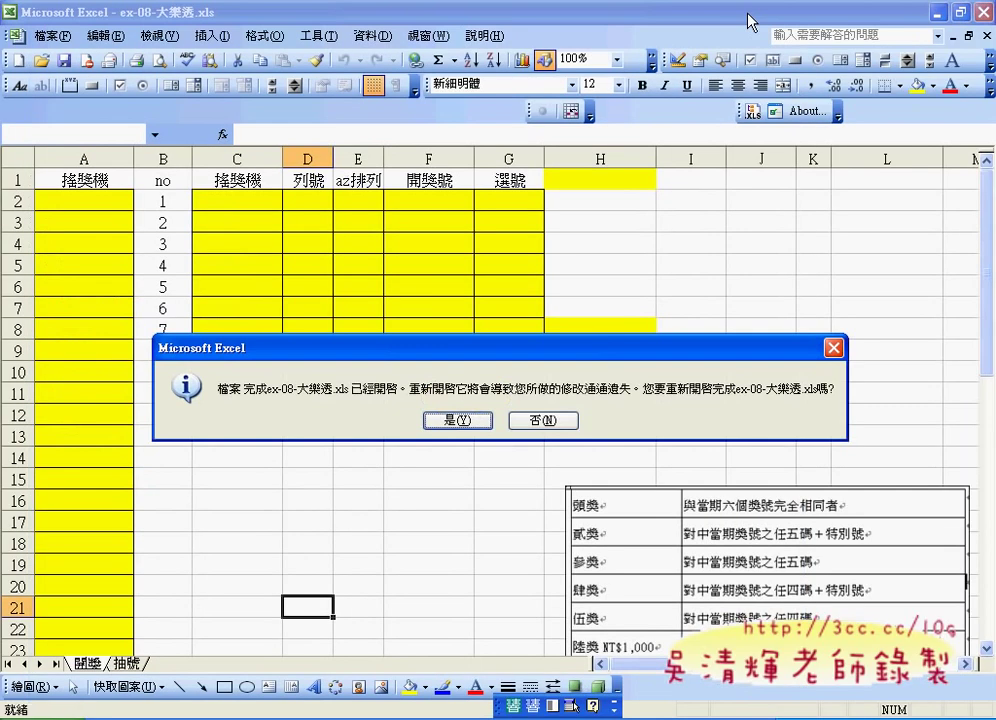
left_click(459, 421)
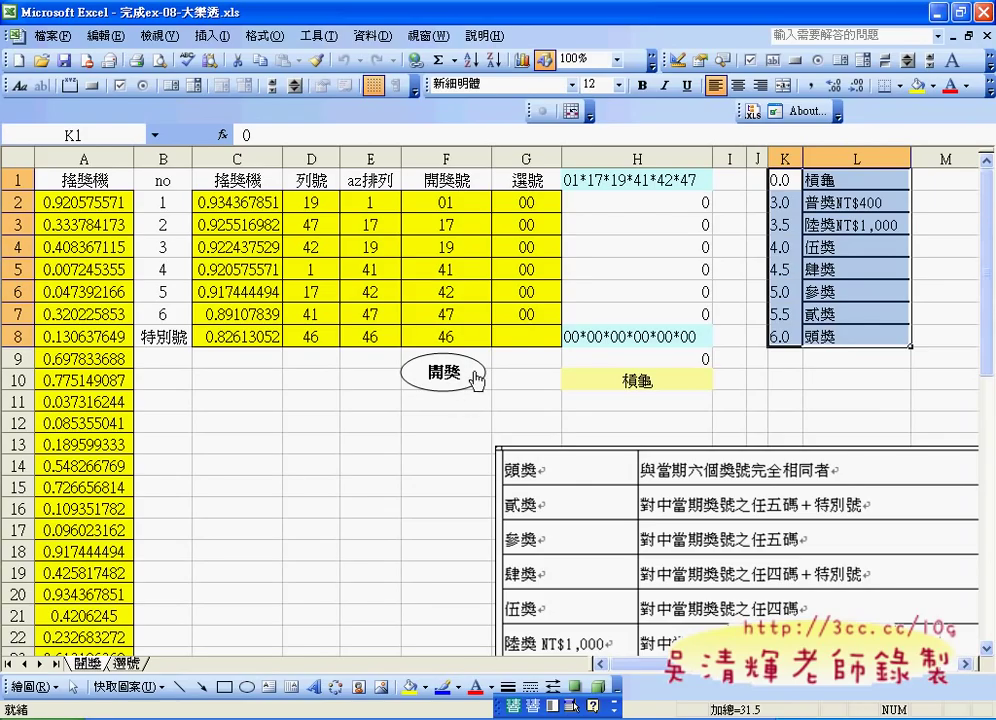
Flip to 選號 and back to 開獎, then ink the sheet tab, column F and 特別號 in B8
left_click(97, 667)
left_click(90, 664)
left_click_drag(105, 651, 115, 664)
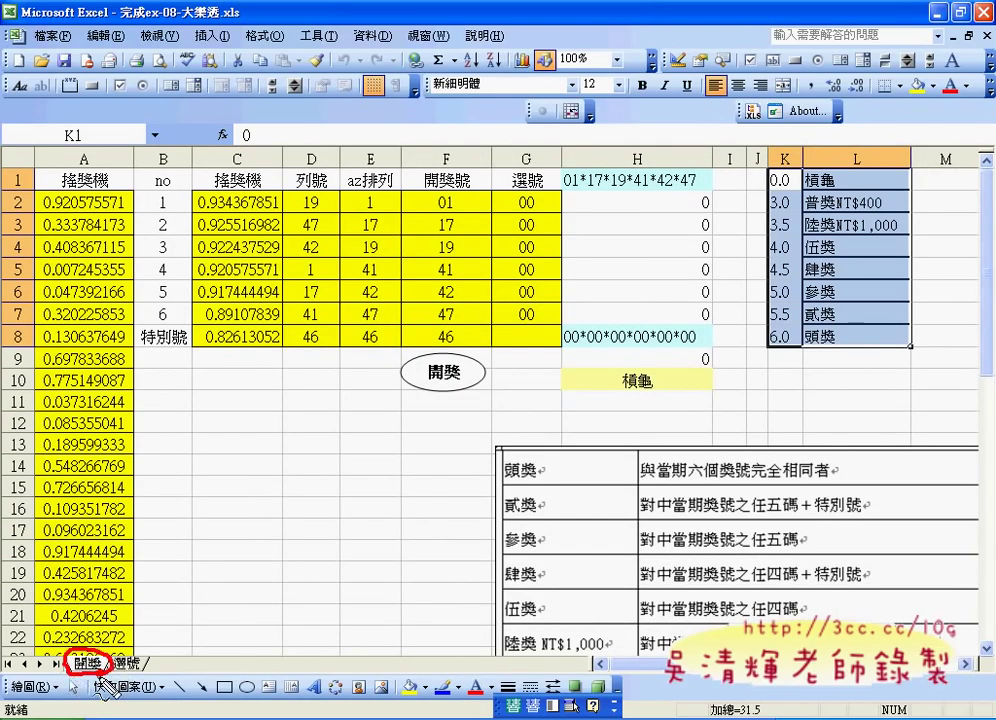
left_click_drag(403, 166, 489, 350)
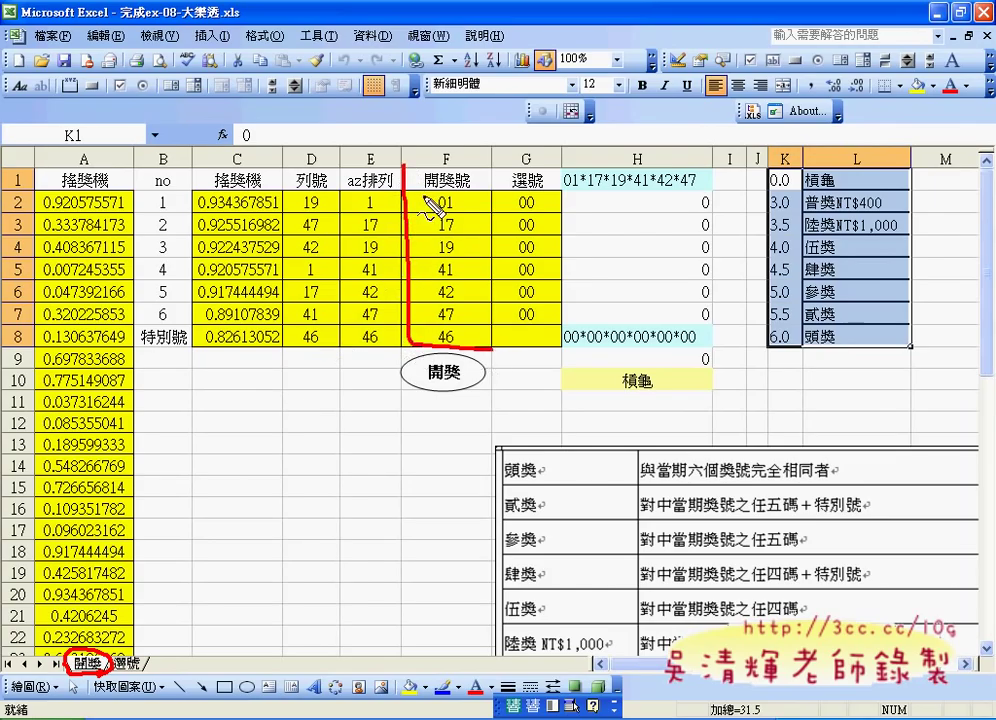
mouse_move(407, 168)
left_mouse_down()
mouse_move(495, 205)
mouse_move(500, 350)
left_mouse_up()
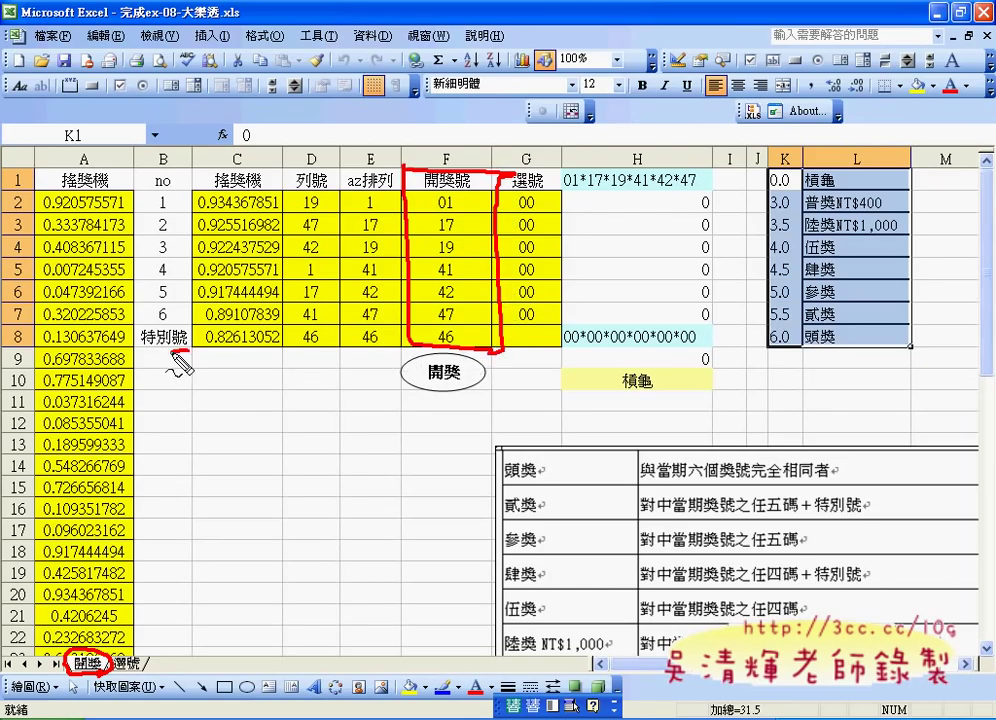
left_click_drag(140, 330, 190, 348)
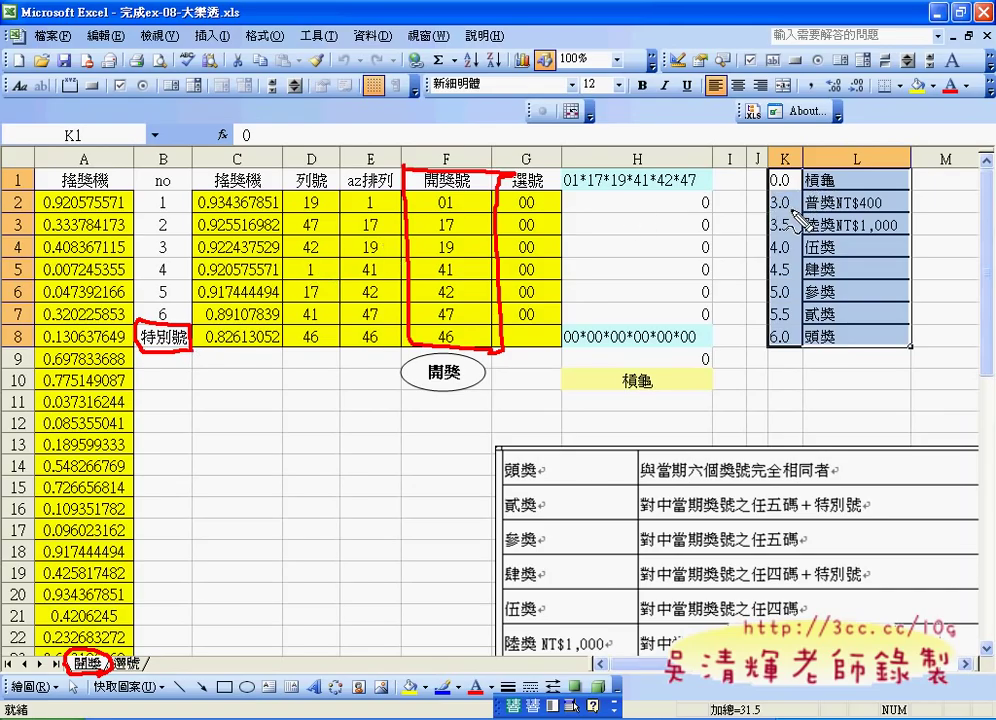
Circle the 3.0 threshold in K2, point to 槓龜, mark 01 and 17, and underline 陸獎
mouse_move(790, 180)
left_mouse_down()
mouse_move(785, 212)
mouse_move(837, 213)
left_mouse_up()
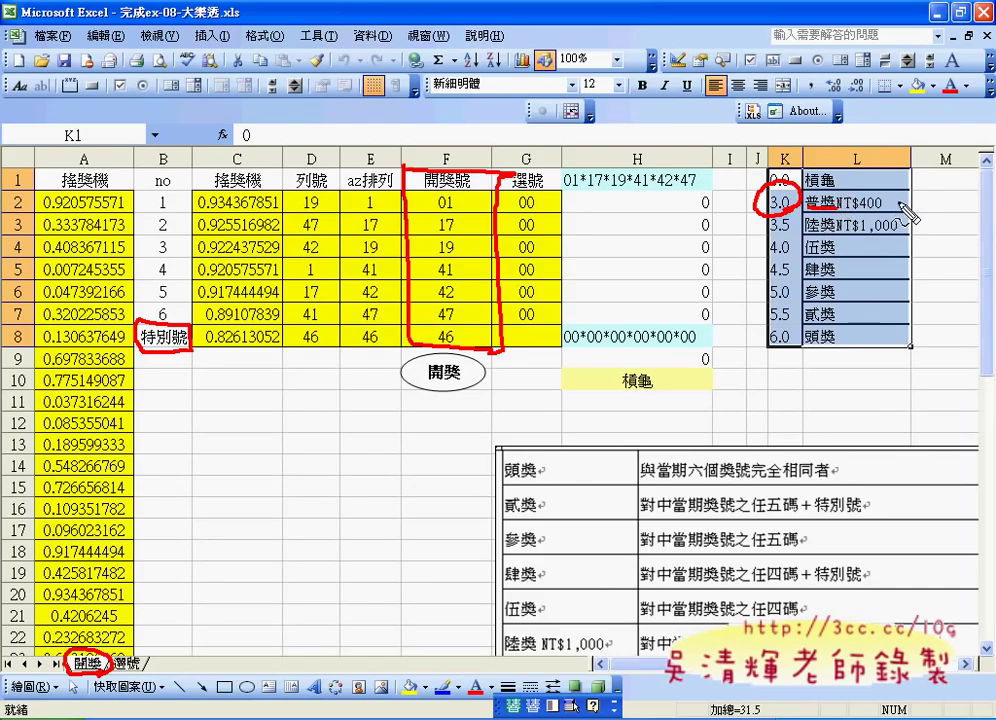
mouse_move(903, 200)
left_mouse_down()
mouse_move(896, 170)
mouse_move(829, 190)
left_mouse_up()
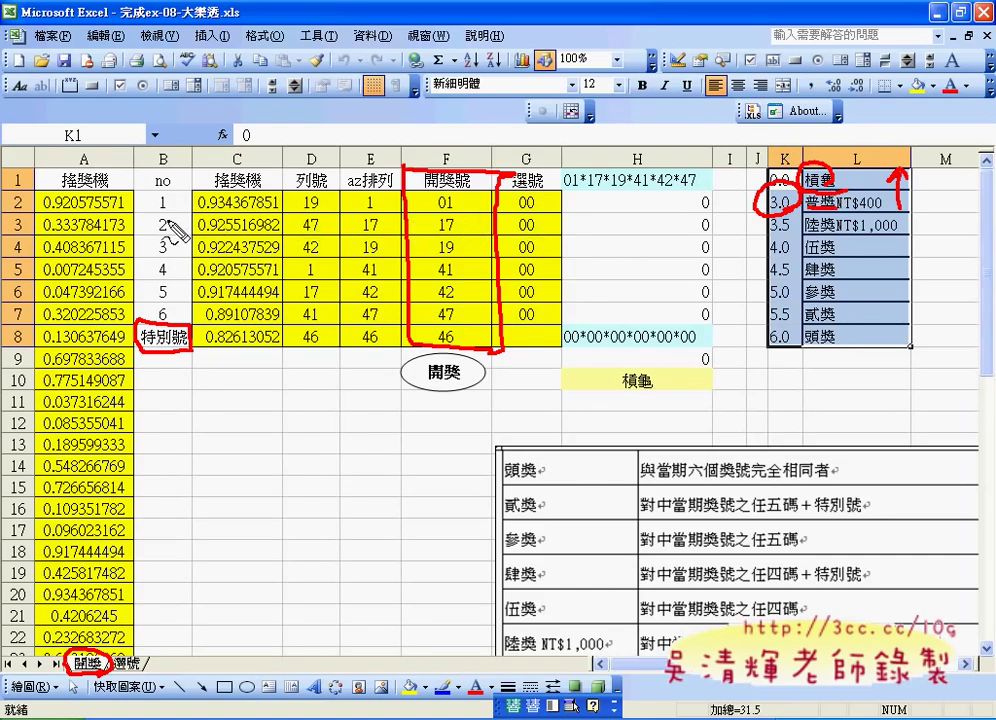
left_click_drag(422, 211, 452, 222)
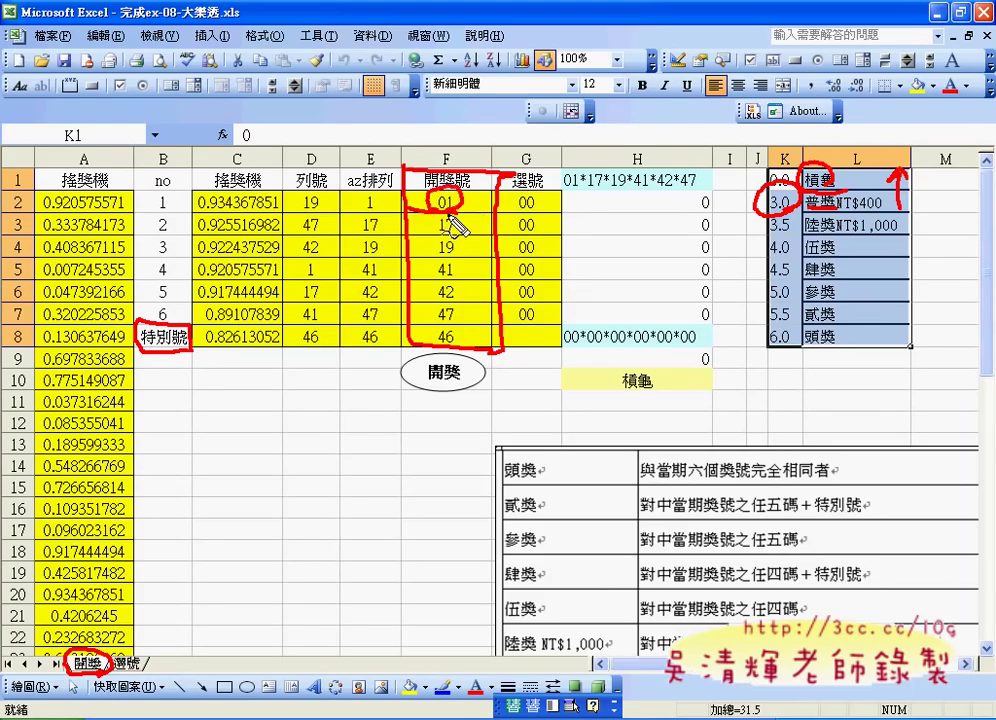
left_click_drag(451, 222, 458, 262)
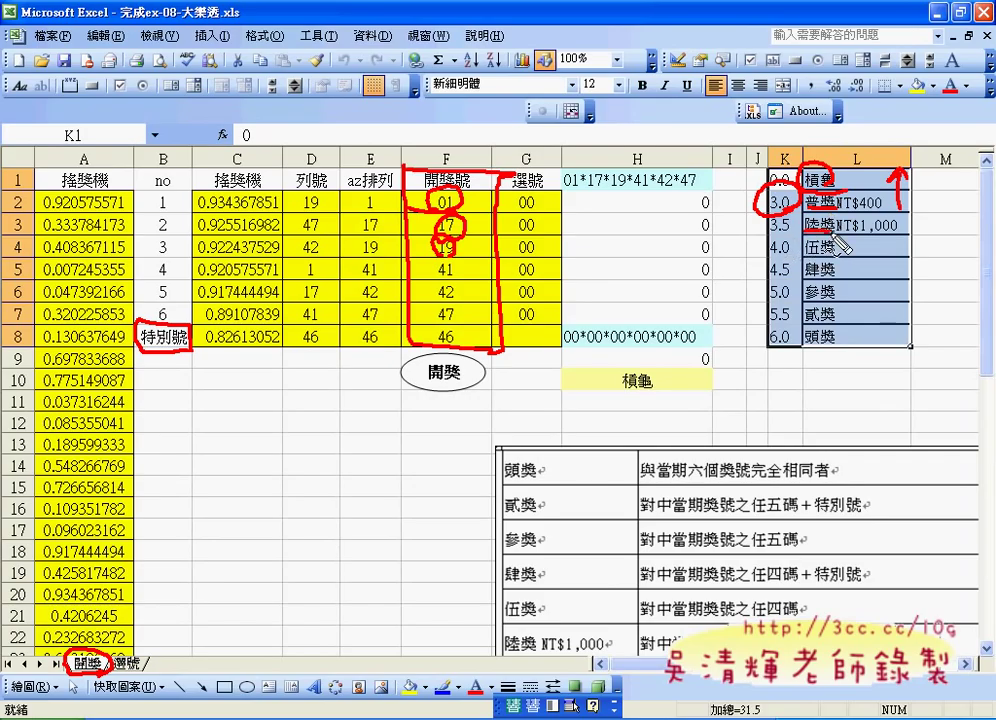
mouse_move(806, 237)
left_mouse_down()
mouse_move(830, 236)
mouse_move(768, 216)
left_mouse_up()
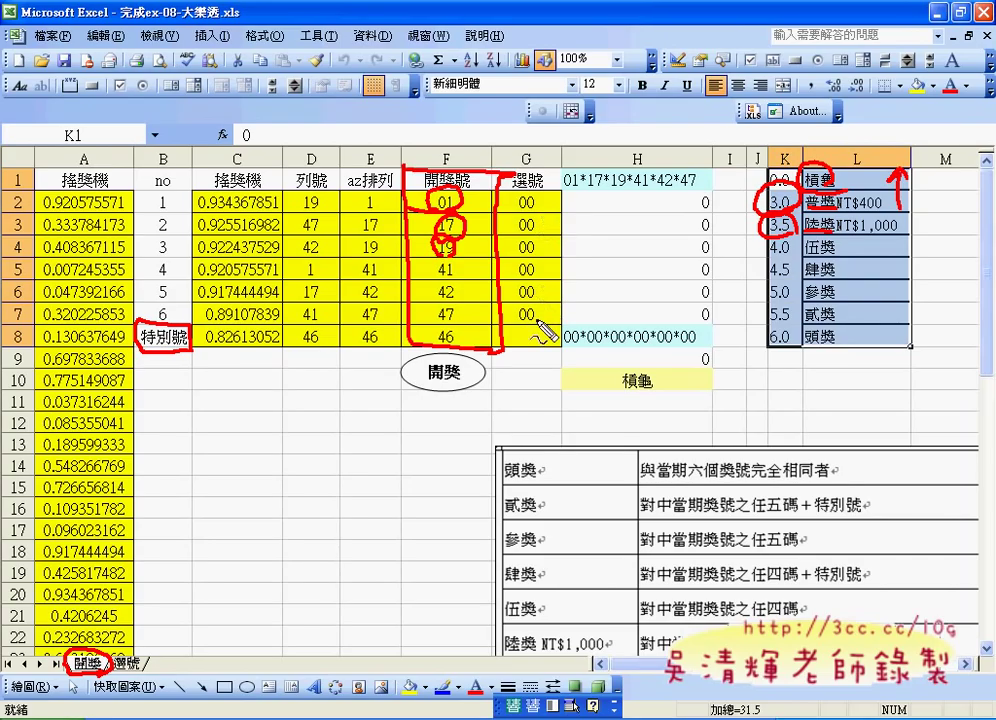
Ring the special number 46 in F8 and the 搖獎機 header in A1 with red ink
left_click_drag(445, 322, 460, 350)
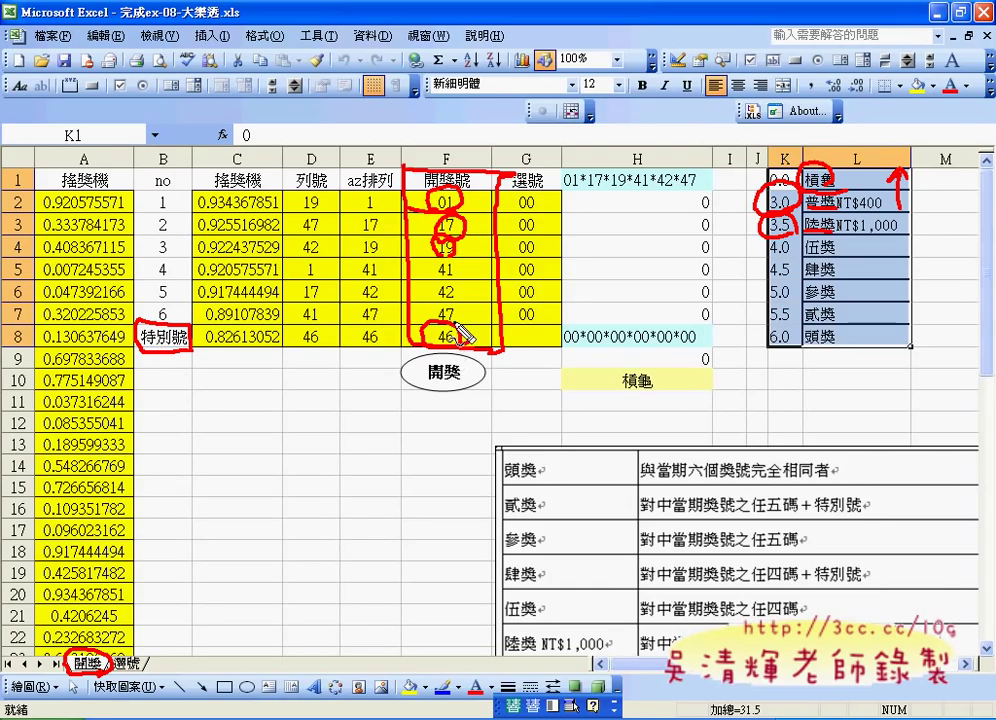
left_click_drag(88, 170, 106, 162)
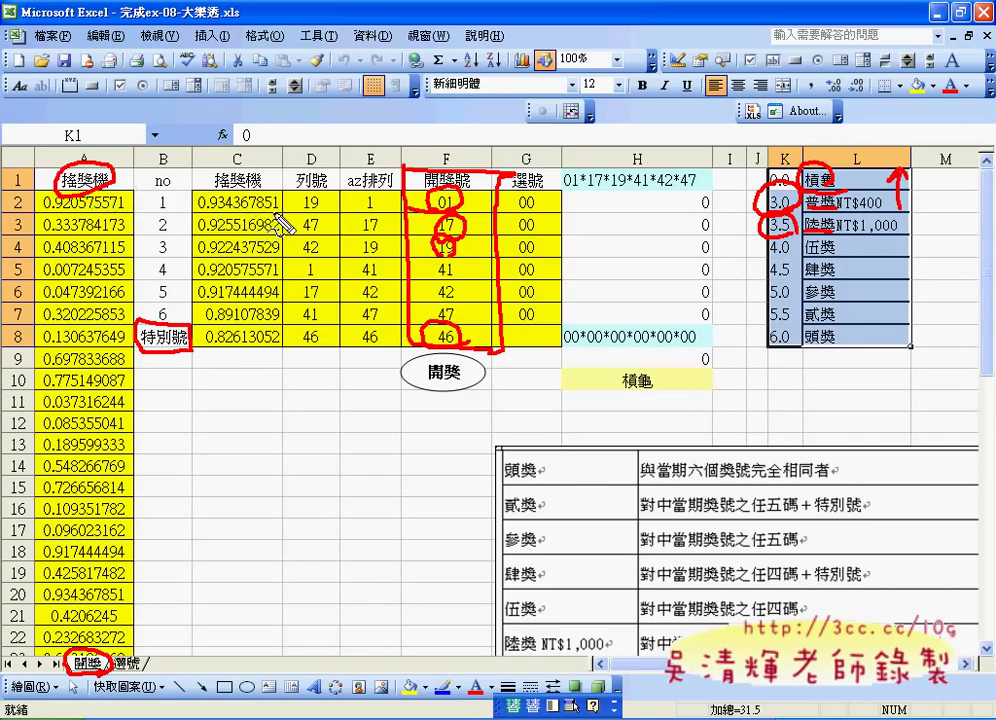
Ink the random value in C2, the 列號 header and 19 in column D, and rows 1 and 20
left_click_drag(270, 195, 281, 213)
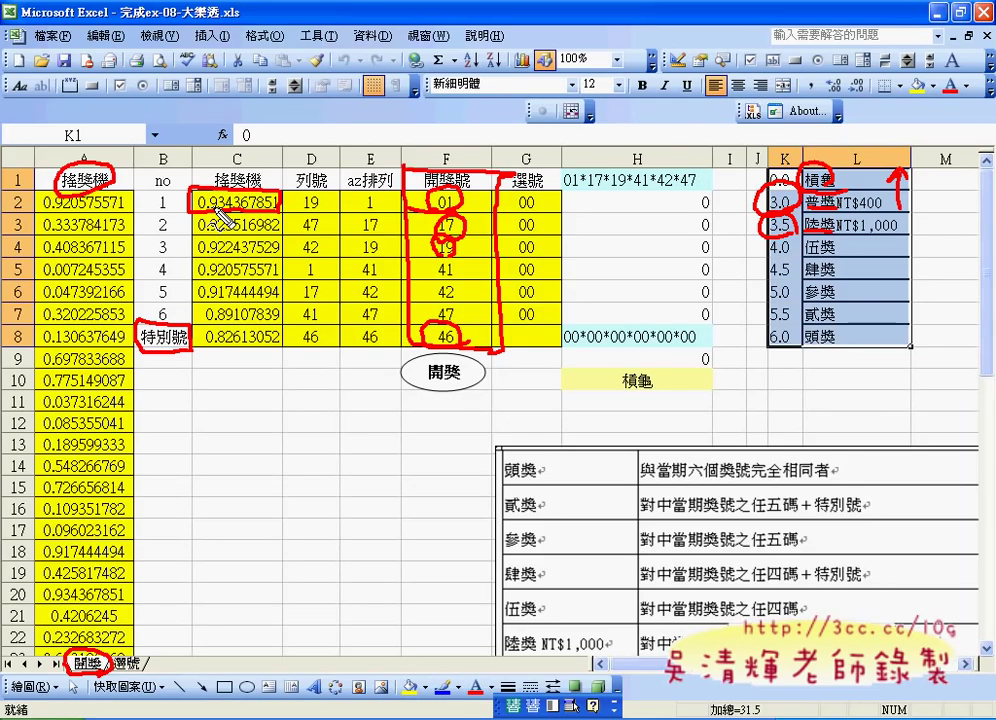
left_click_drag(318, 166, 300, 168)
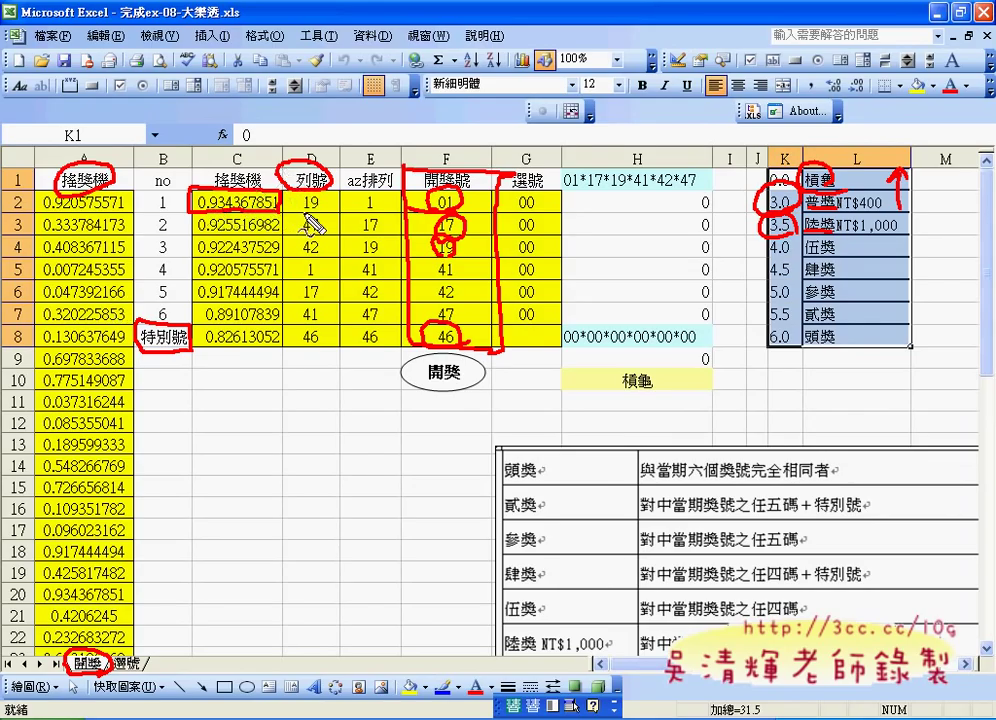
left_click_drag(322, 192, 318, 224)
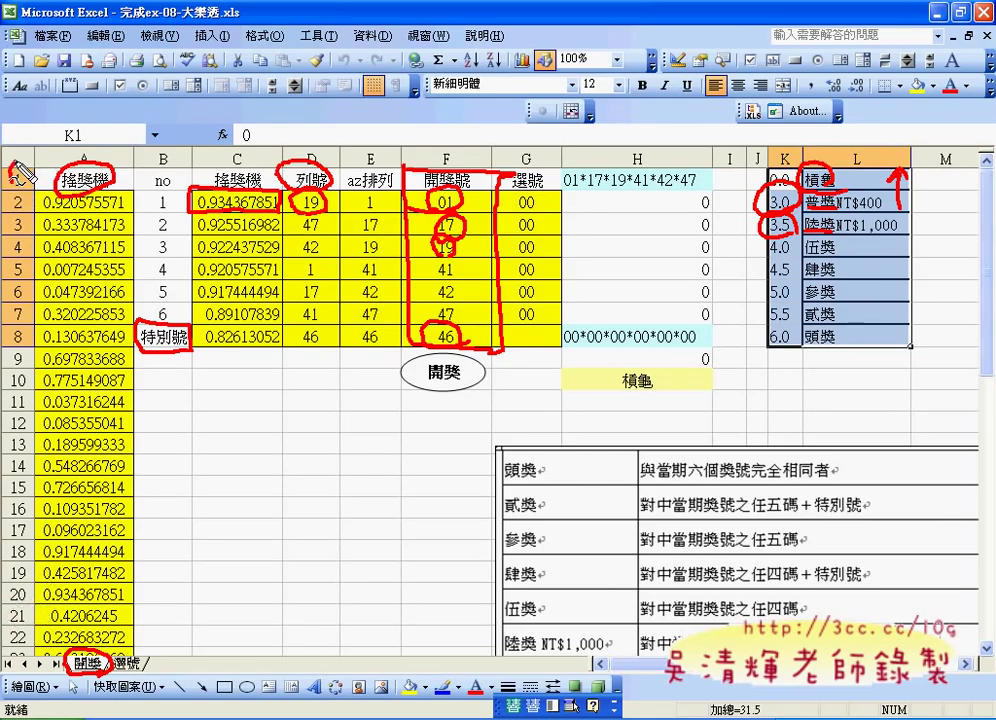
left_click_drag(14, 180, 16, 166)
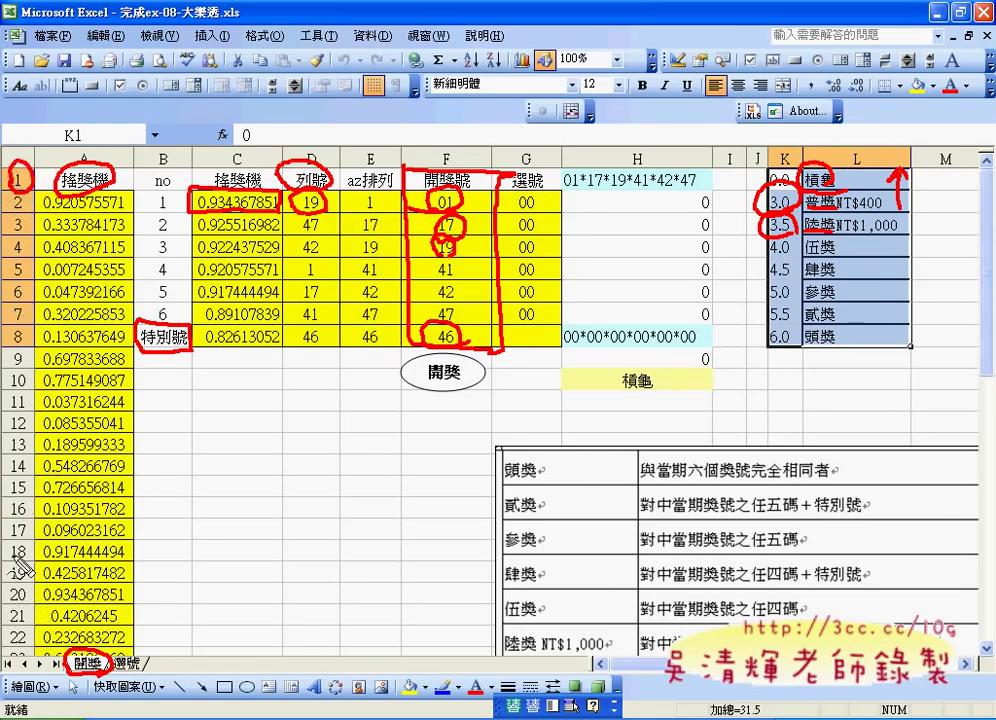
left_click_drag(22, 582, 140, 604)
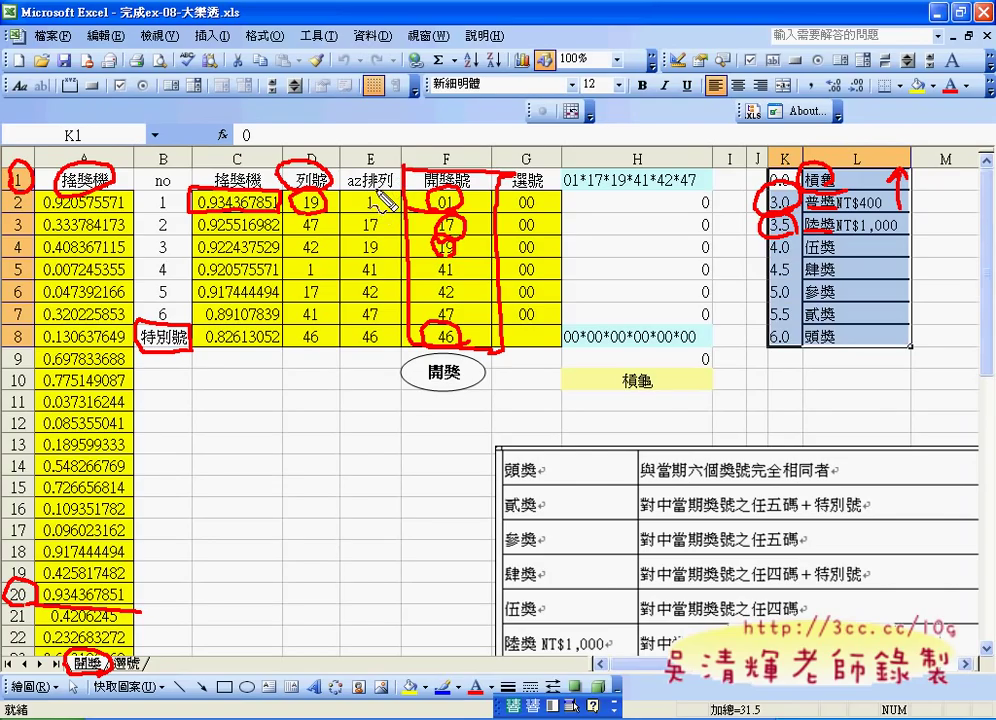
Circle the az排列 header, the 1 in E2 and 17 in F3, then erase all the ink
left_click_drag(385, 177, 352, 174)
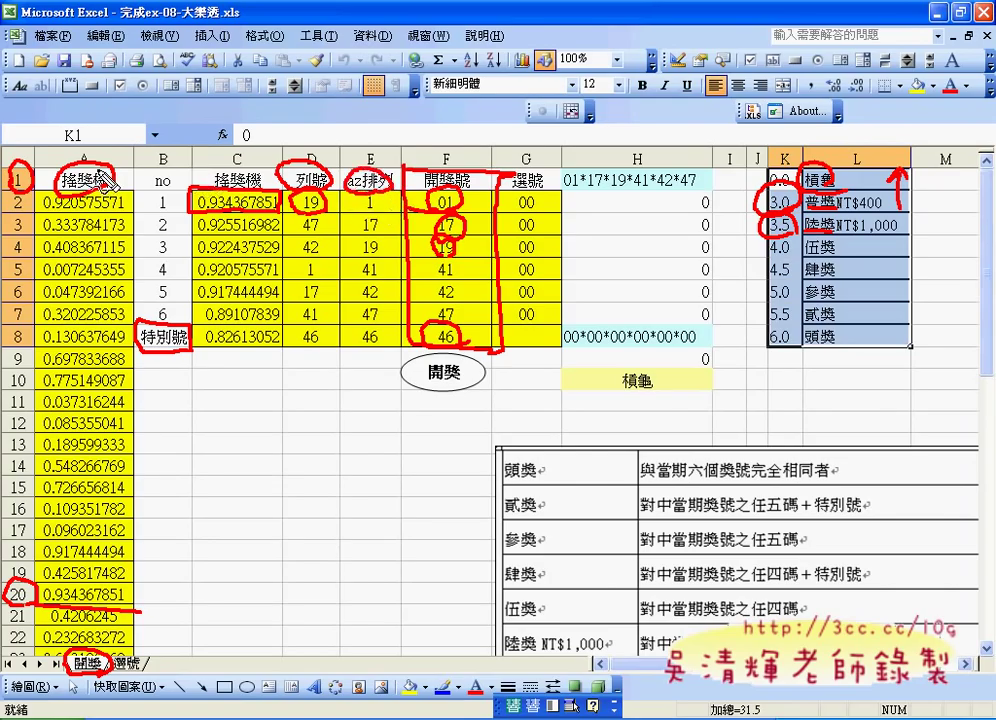
left_click_drag(110, 180, 112, 176)
left_click_drag(365, 201, 392, 195)
key("ctrl+z")
left_click_drag(447, 222, 438, 215)
left_click_drag(359, 193, 377, 214)
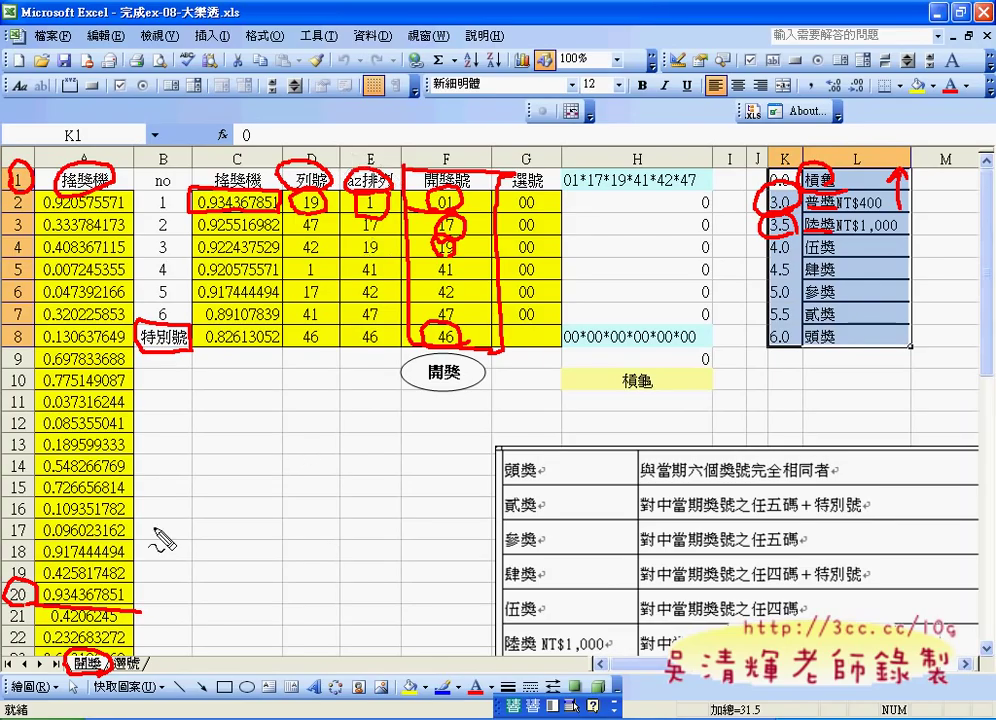
key("Escape")
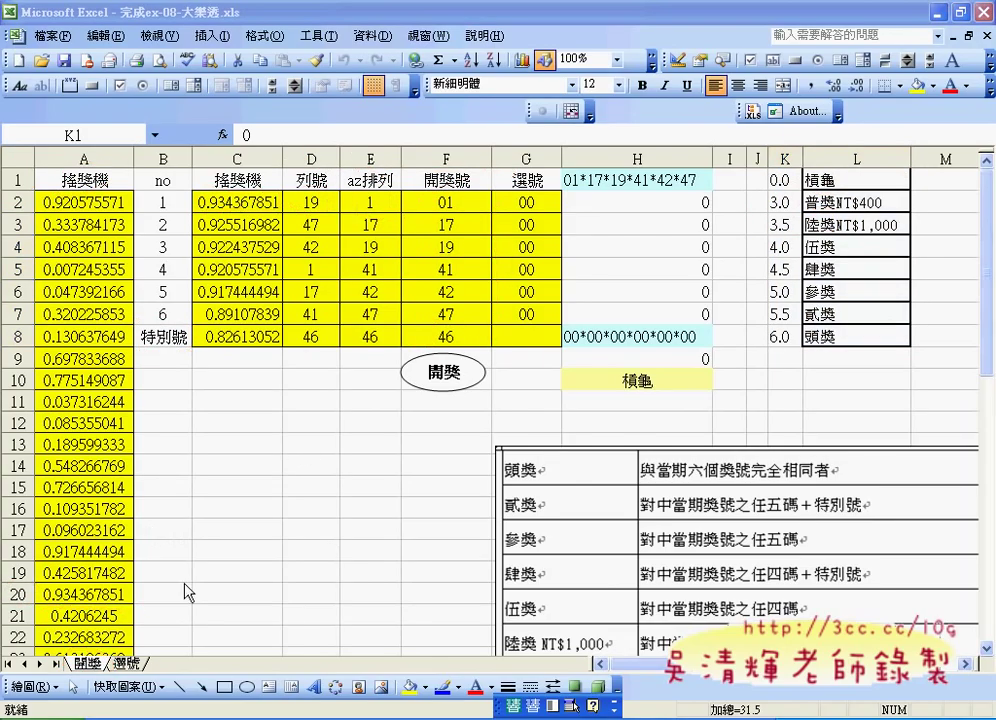
left_click(130, 664)
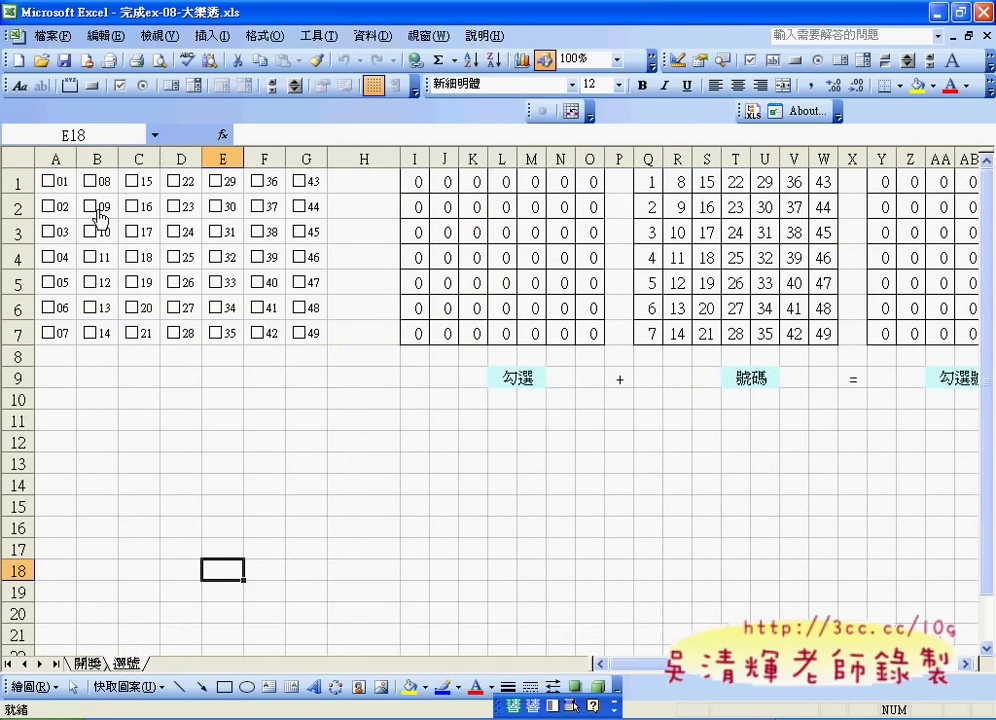
left_click(50, 208)
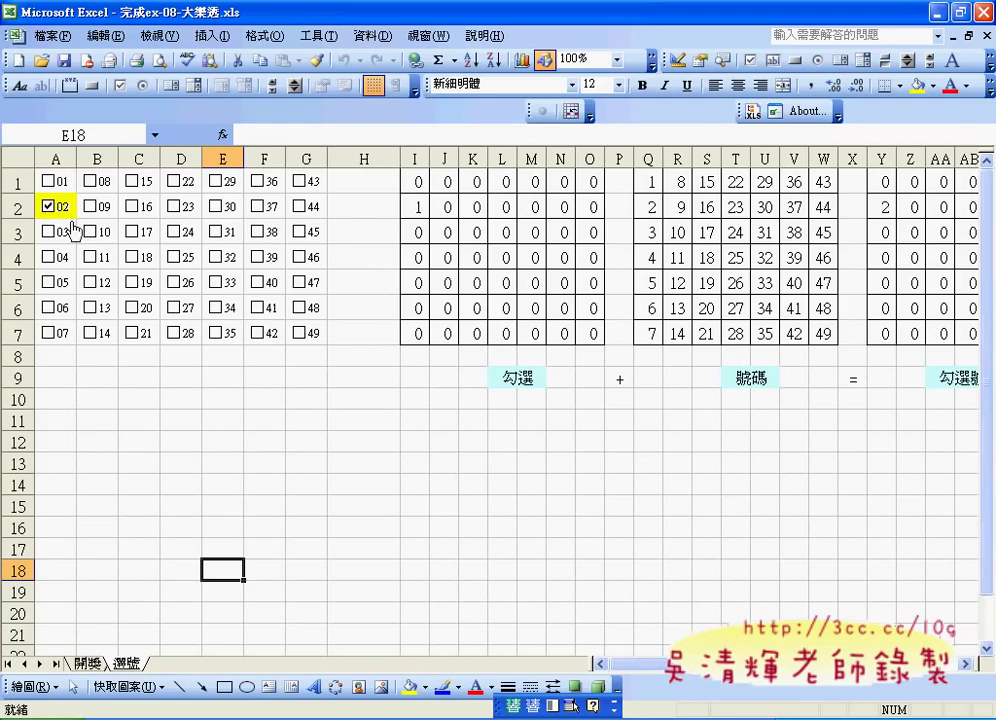
left_click(91, 231)
left_click(131, 258)
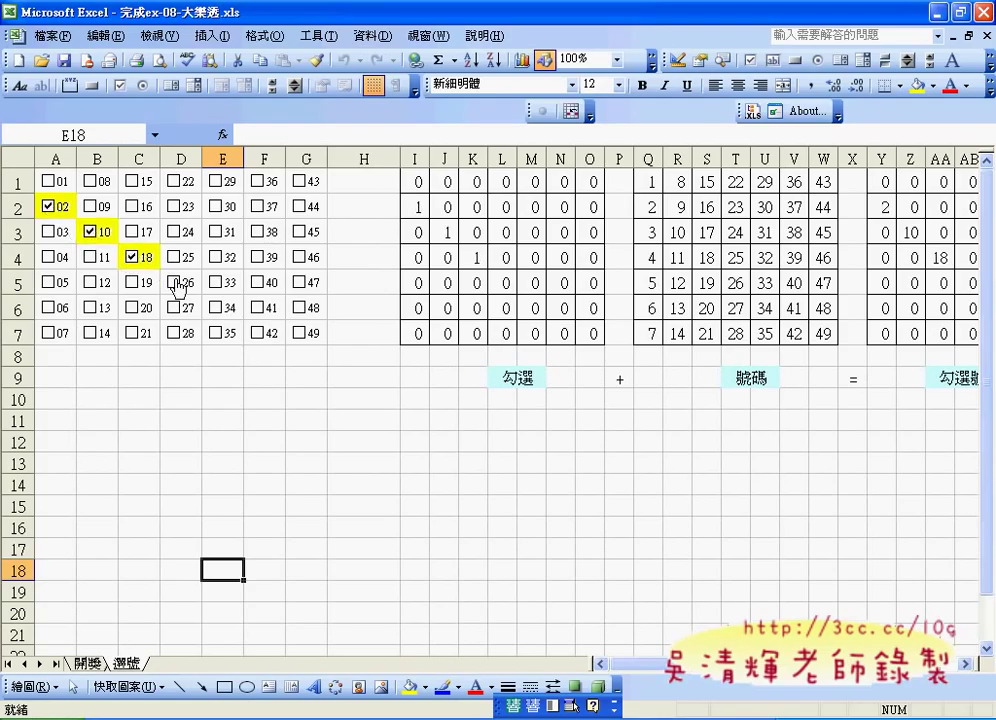
left_click(176, 284)
left_click(216, 309)
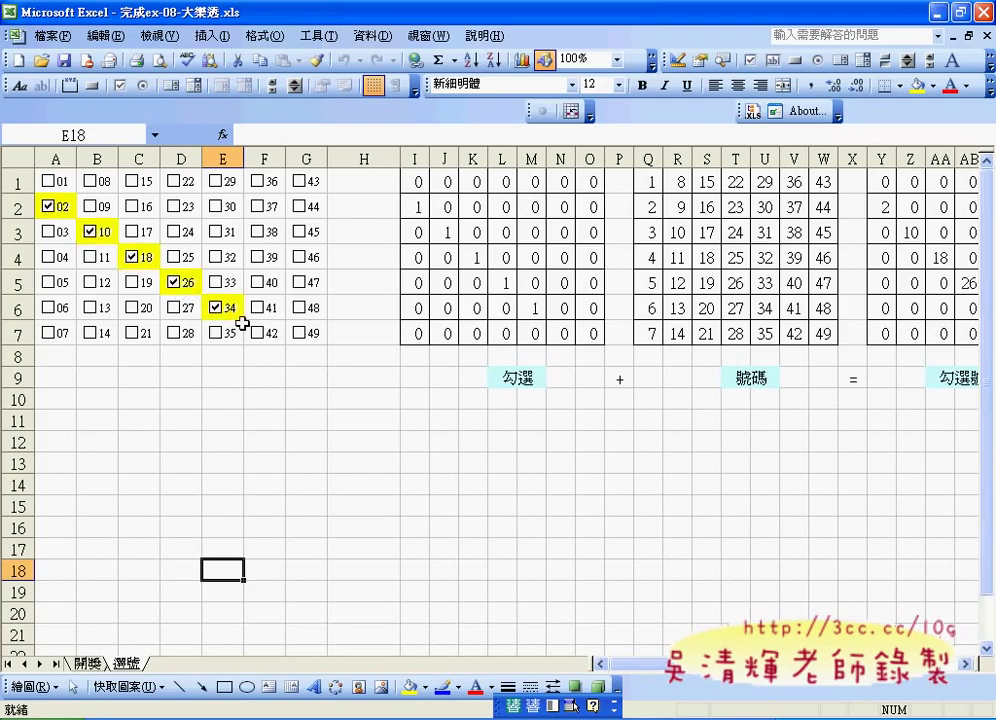
left_click(257, 333)
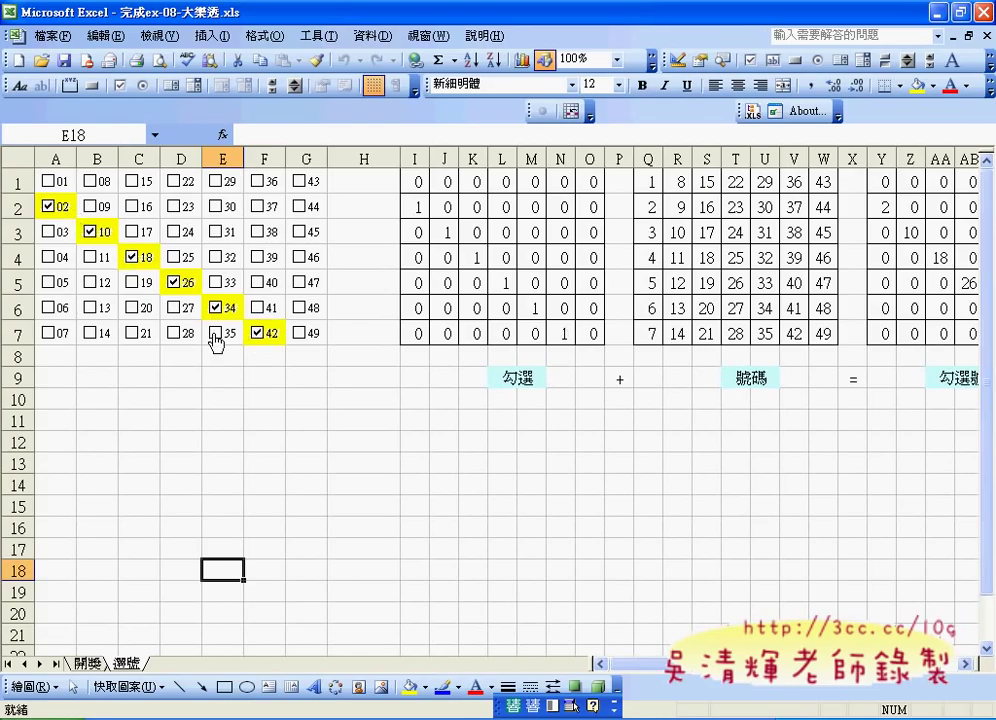
left_click_drag(610, 663, 776, 688)
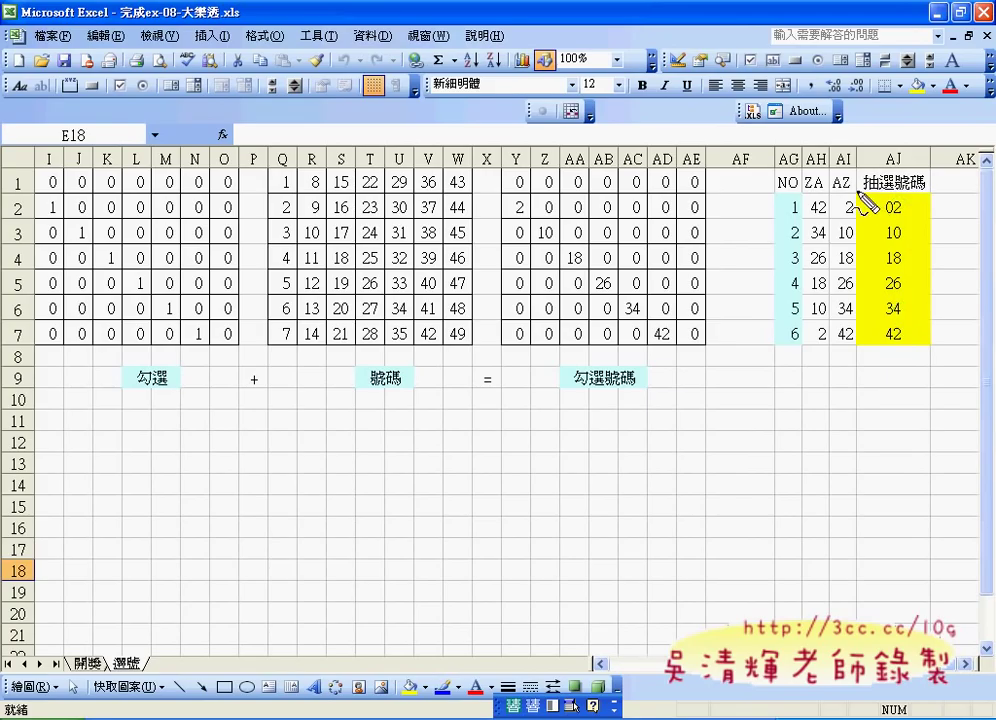
mouse_move(857, 190)
left_mouse_down()
mouse_move(932, 343)
mouse_move(868, 196)
left_mouse_up()
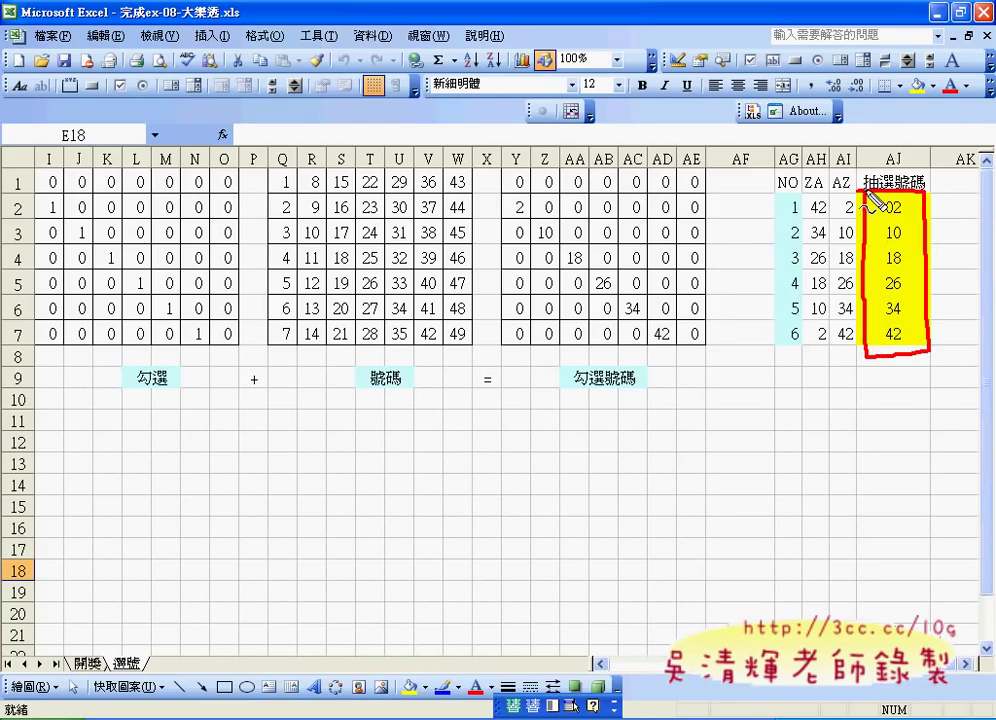
key("Escape")
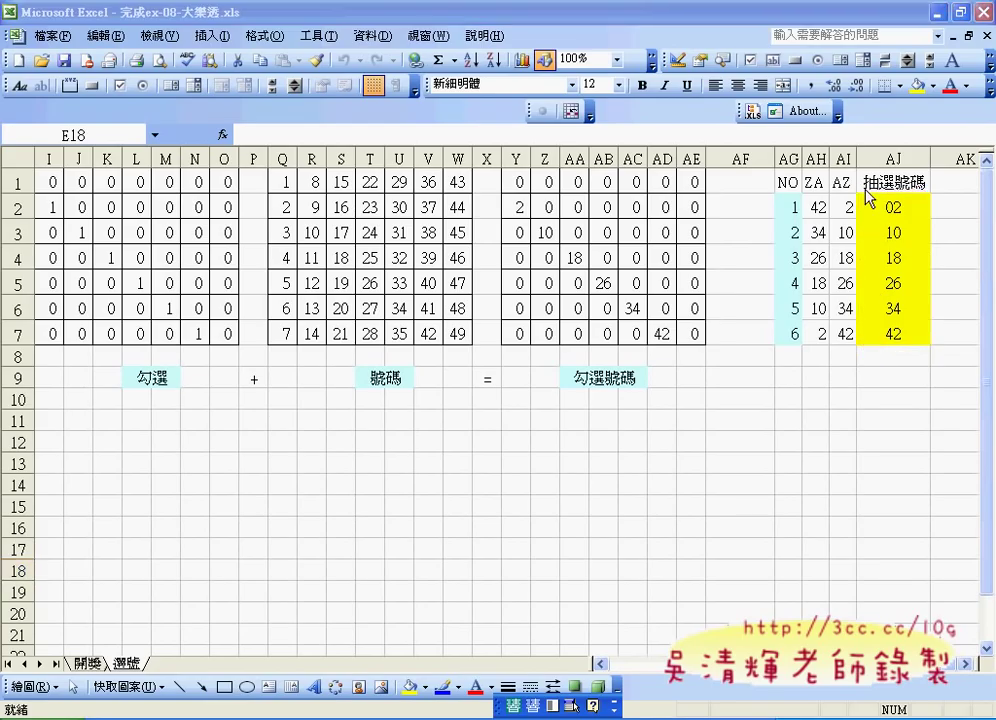
left_click(88, 663)
left_click_drag(525, 201, 527, 313)
left_click(127, 663)
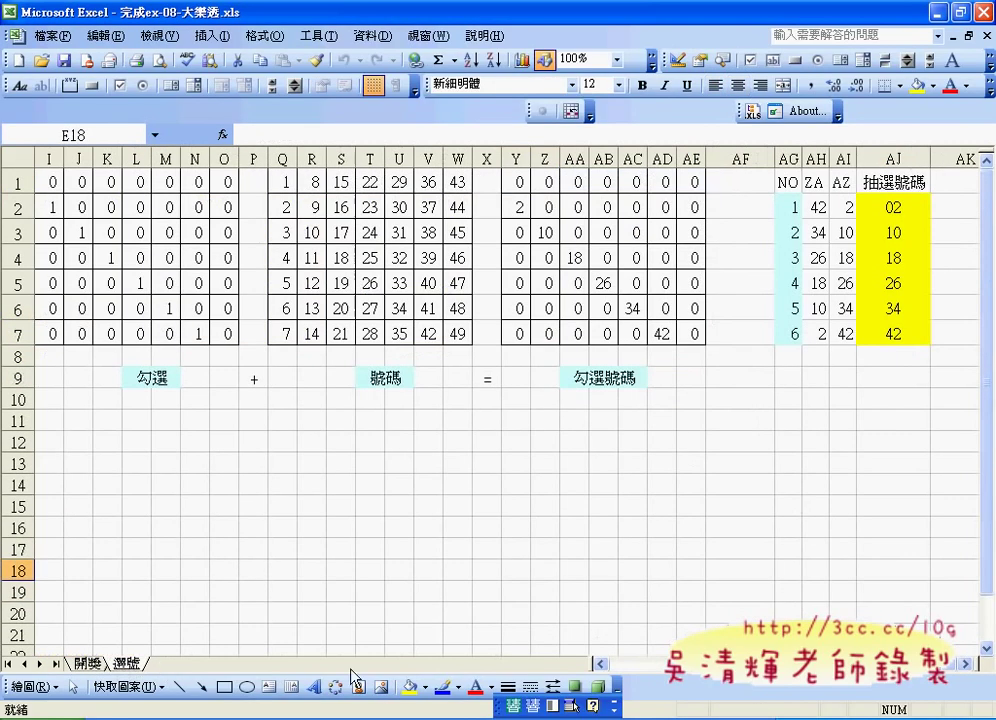
scroll(560, 534, "left", 5)
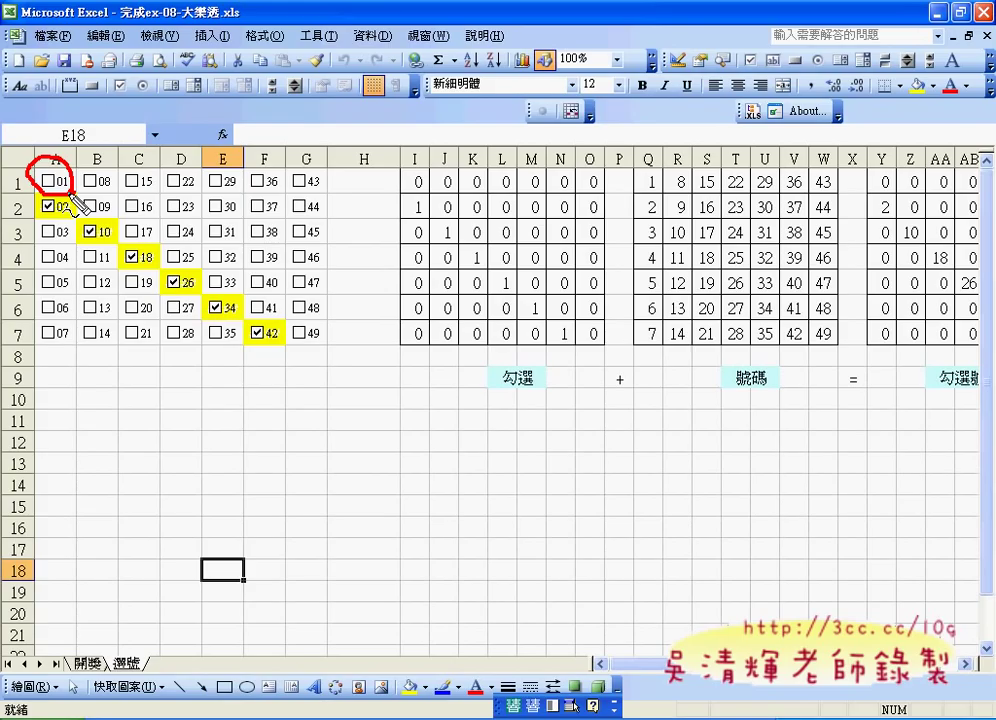
mouse_move(330, 346)
left_mouse_down()
mouse_move(92, 345)
mouse_move(336, 154)
mouse_move(336, 298)
mouse_move(290, 352)
left_mouse_up()
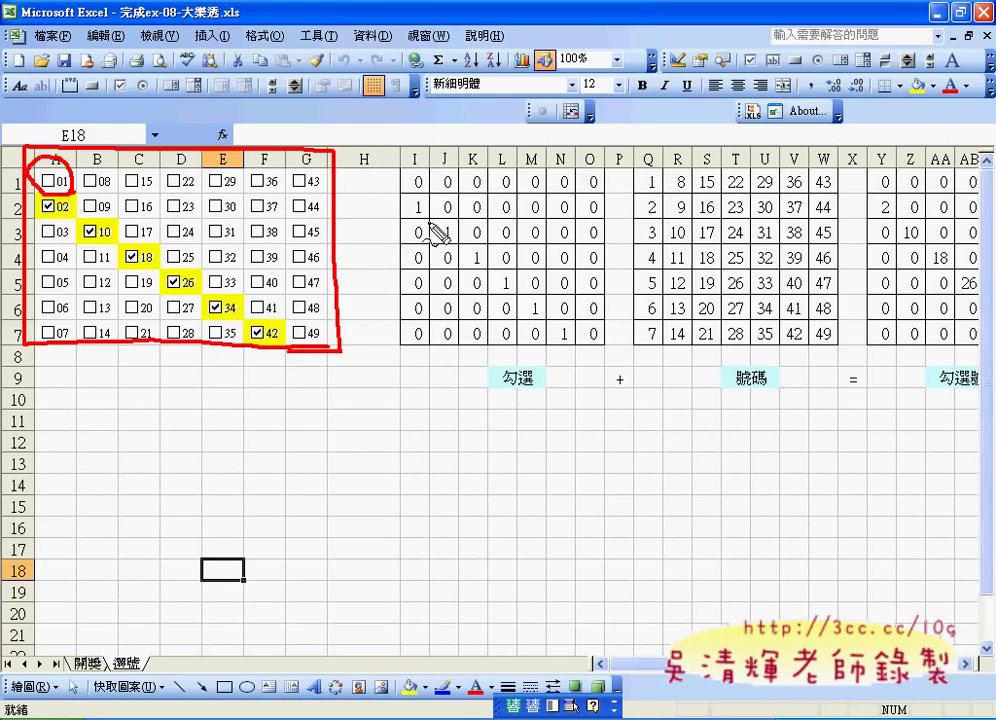
mouse_move(428, 193)
left_mouse_down()
mouse_move(431, 238)
mouse_move(433, 218)
left_mouse_up()
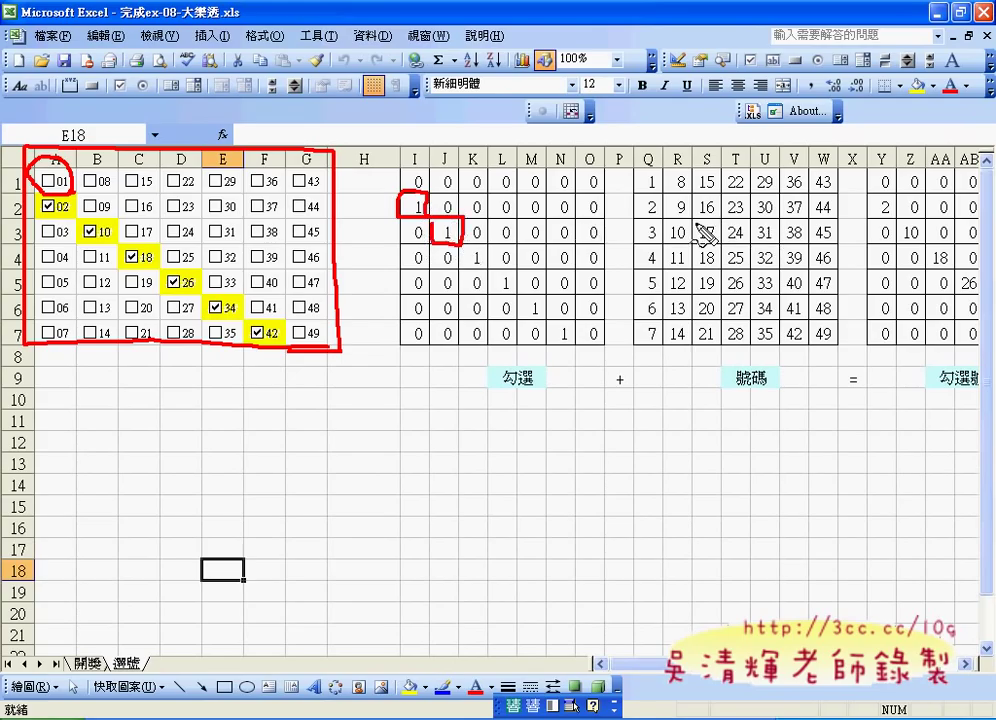
mouse_move(633, 165)
left_mouse_down()
mouse_move(845, 340)
mouse_move(636, 168)
left_mouse_up()
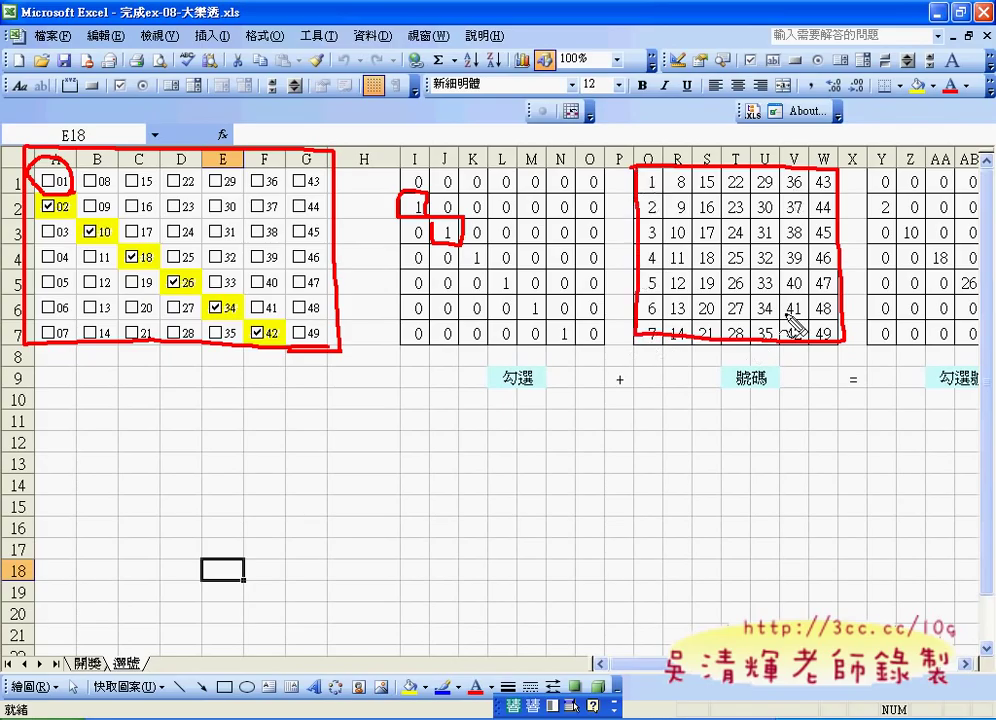
key("Escape")
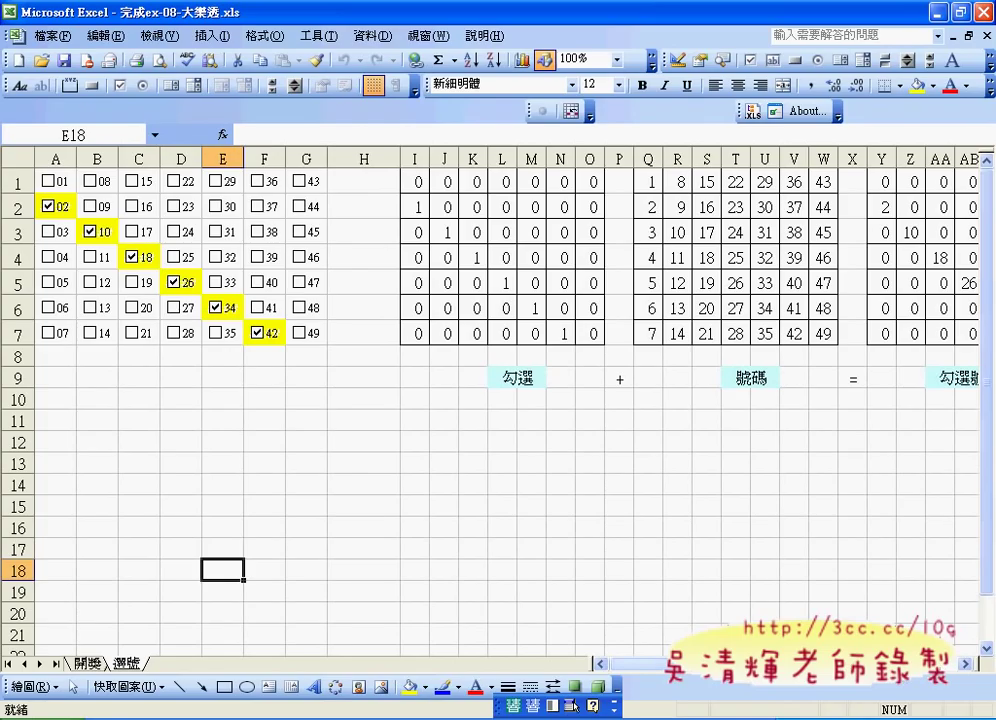
scroll(500, 400, "right", 8)
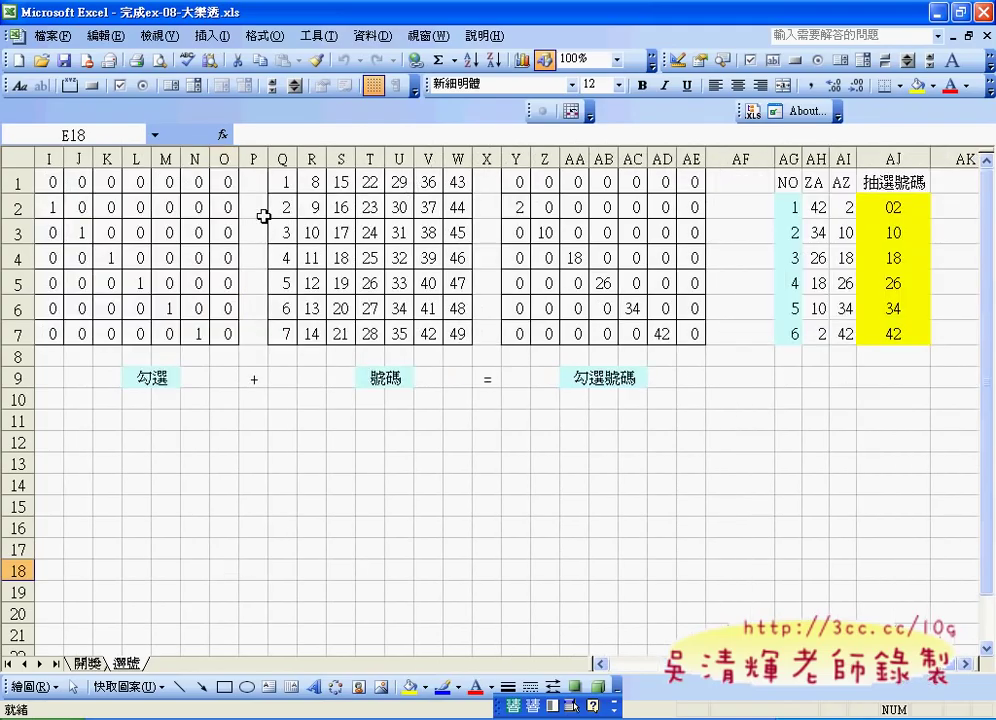
Inspect the product formulas in Y2, Z3 and AA4 (=K4*S4)
left_click(516, 207)
left_click(547, 233)
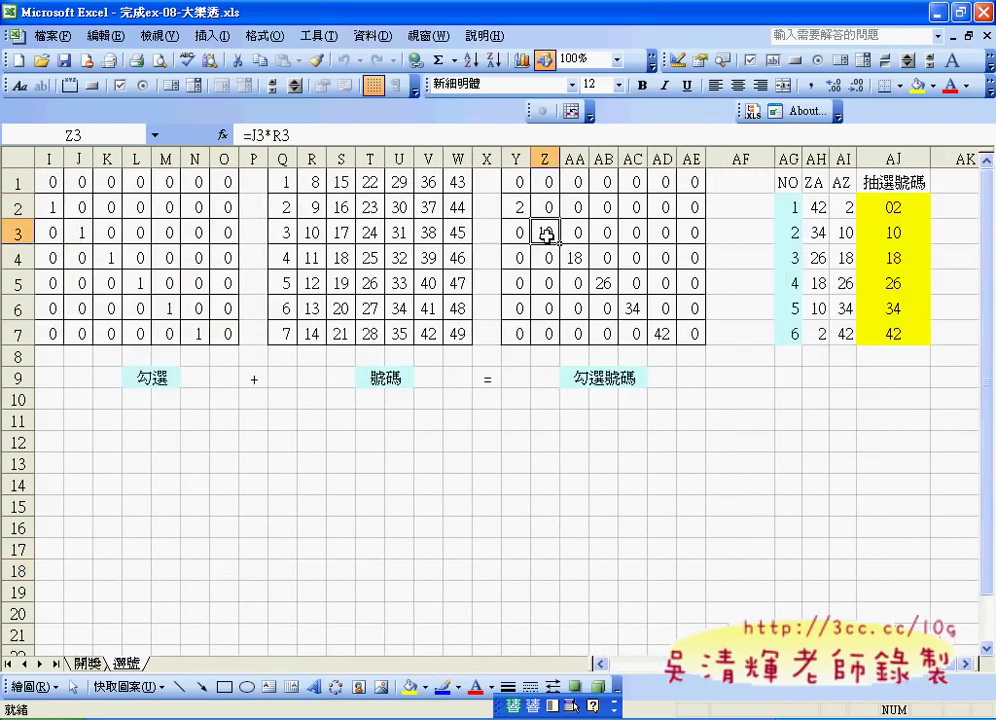
left_click(578, 260)
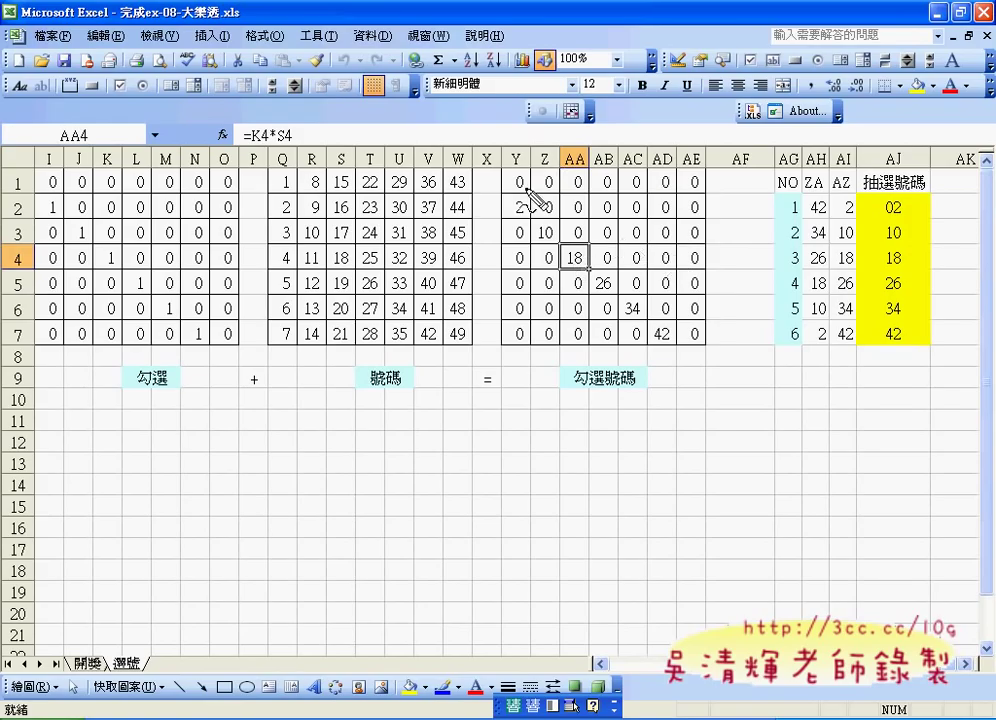
Annotate columns Y–AJ in red ink, then clear the ink
mouse_move(507, 161)
left_mouse_down()
mouse_move(700, 162)
mouse_move(499, 347)
mouse_move(503, 165)
left_mouse_up()
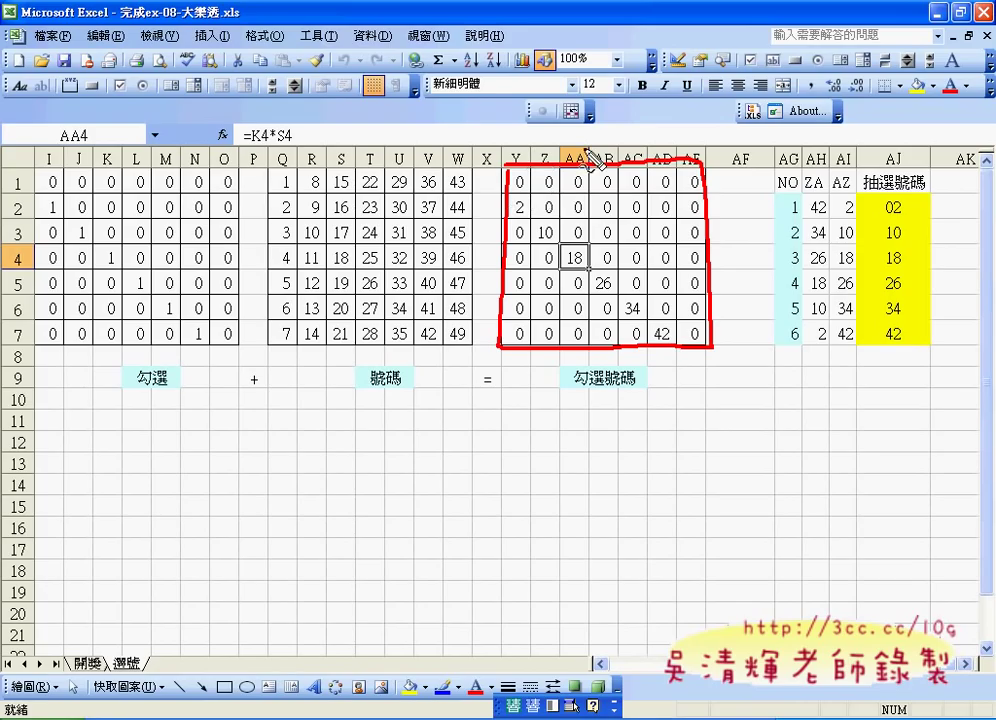
mouse_move(806, 184)
left_mouse_down()
mouse_move(837, 347)
mouse_move(806, 188)
left_mouse_up()
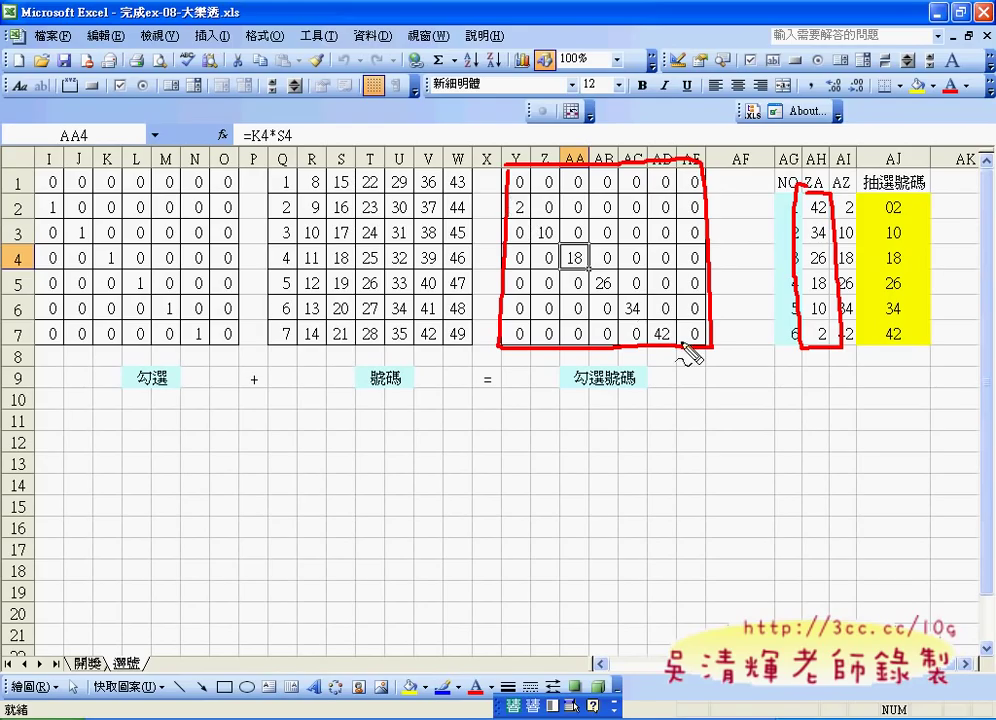
mouse_move(864, 207)
left_mouse_down()
mouse_move(836, 236)
mouse_move(867, 230)
left_mouse_up()
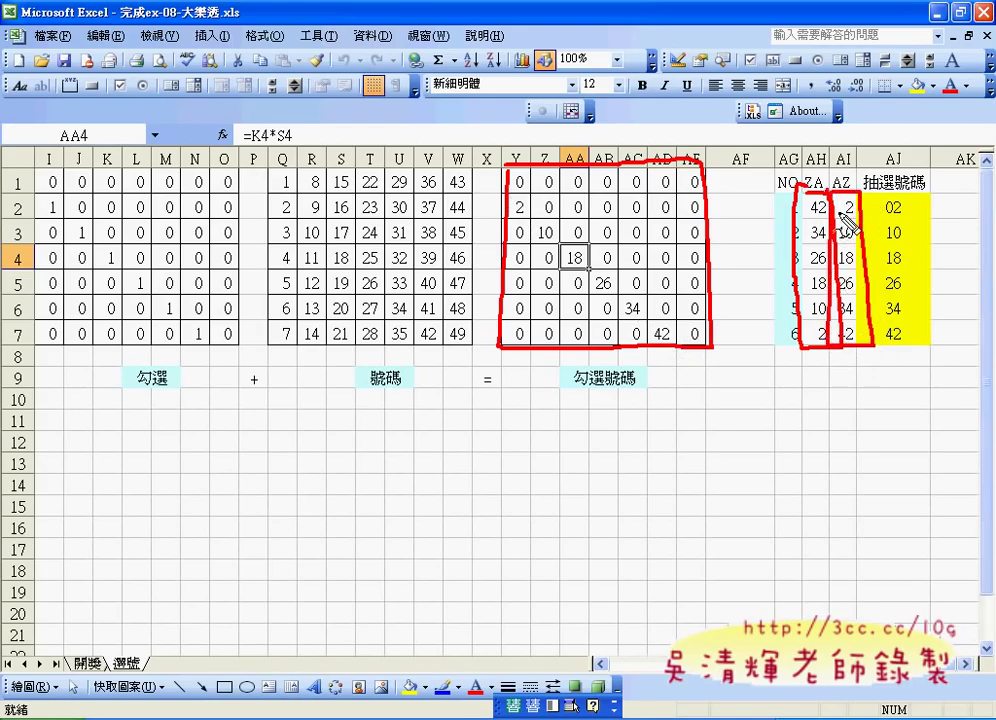
mouse_move(866, 184)
left_mouse_down()
mouse_move(914, 358)
mouse_move(893, 238)
left_mouse_up()
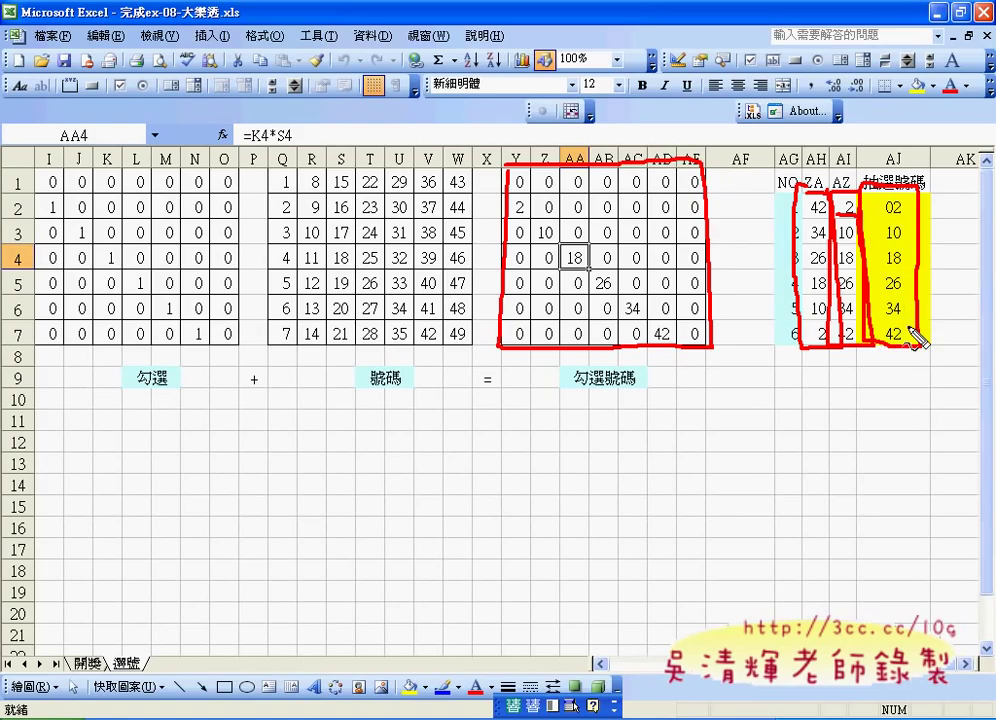
key("Escape")
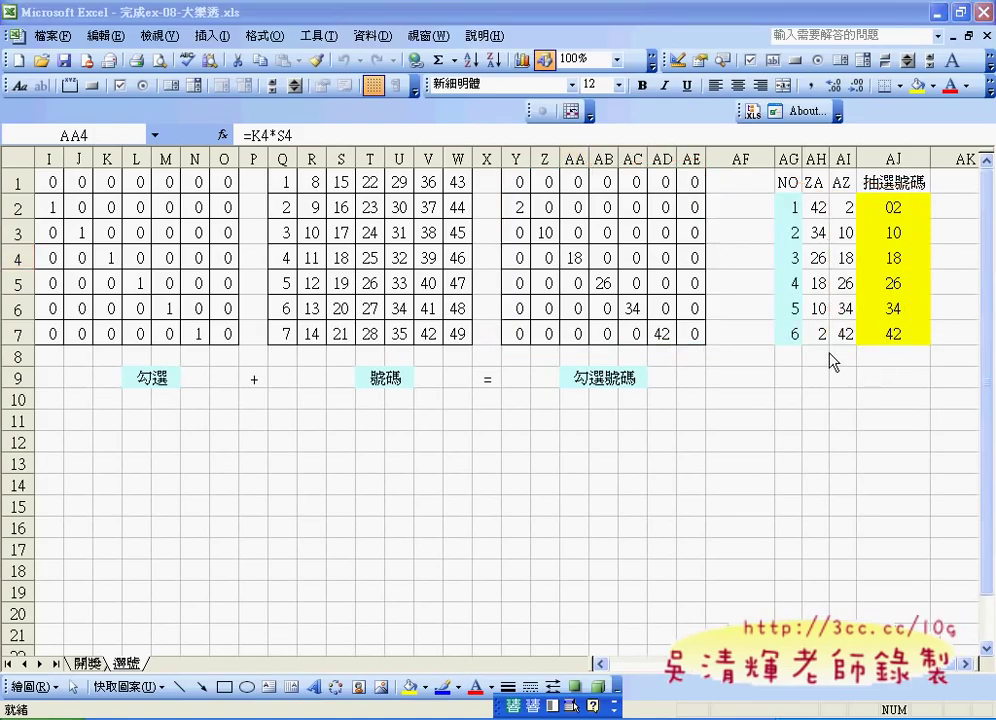
On the 開獎 sheet, select the picked numbers G2:G7 and draw new winning numbers
left_click(88, 663)
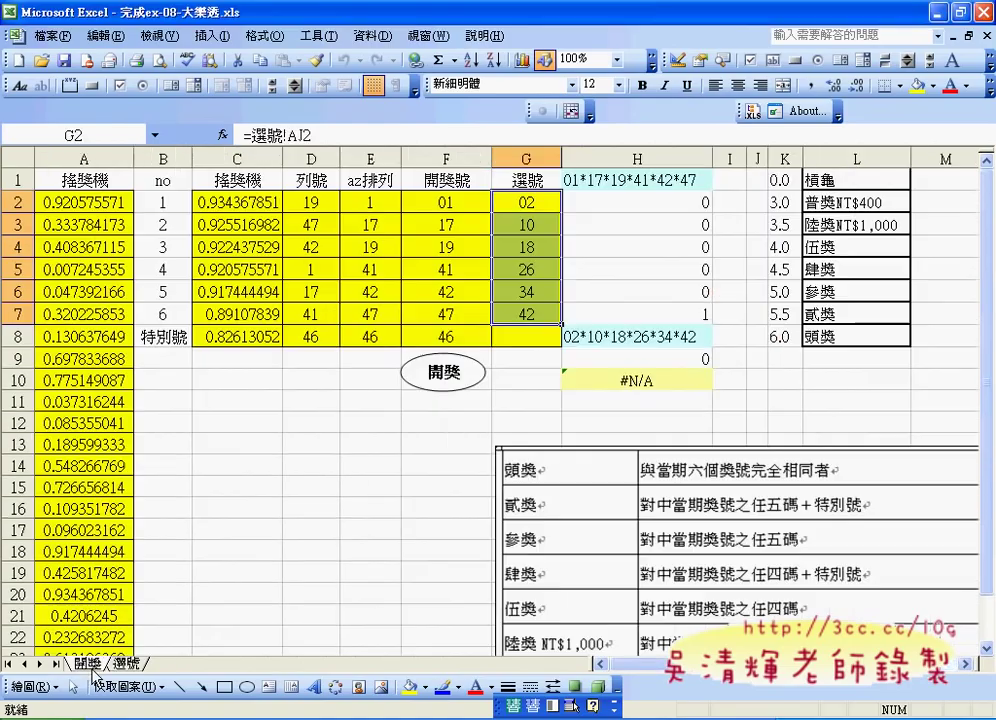
left_click_drag(527, 202, 528, 316)
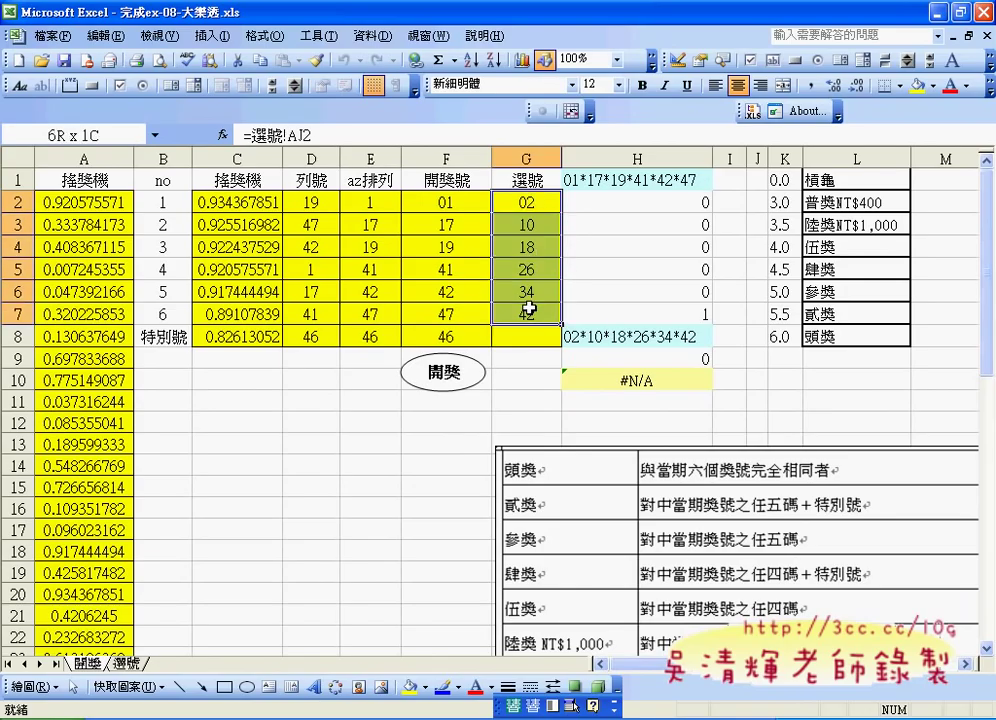
left_click(443, 377)
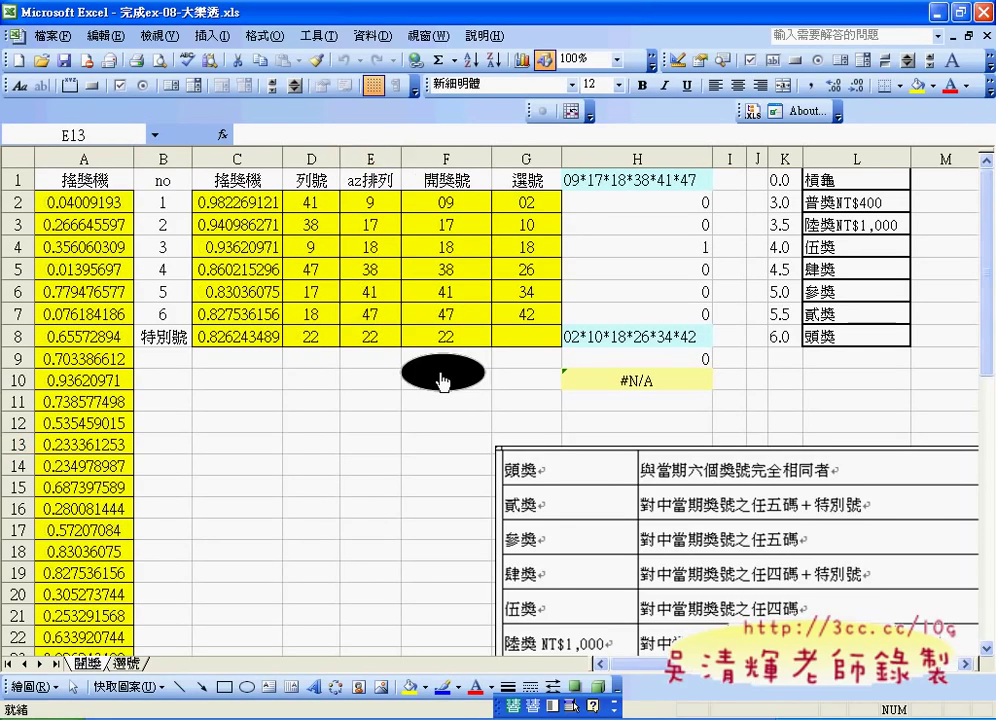
Change H10's VLOOKUP match argument to 1 so the prize shows 槓龜 instead of #N/A
left_click(637, 380)
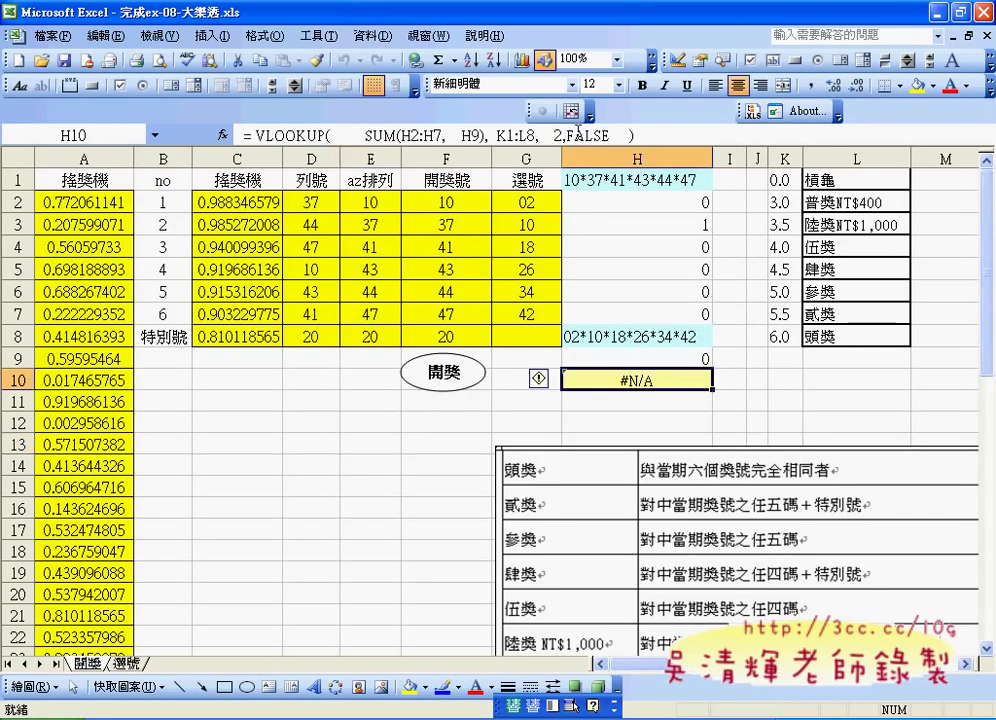
double_click(588, 134)
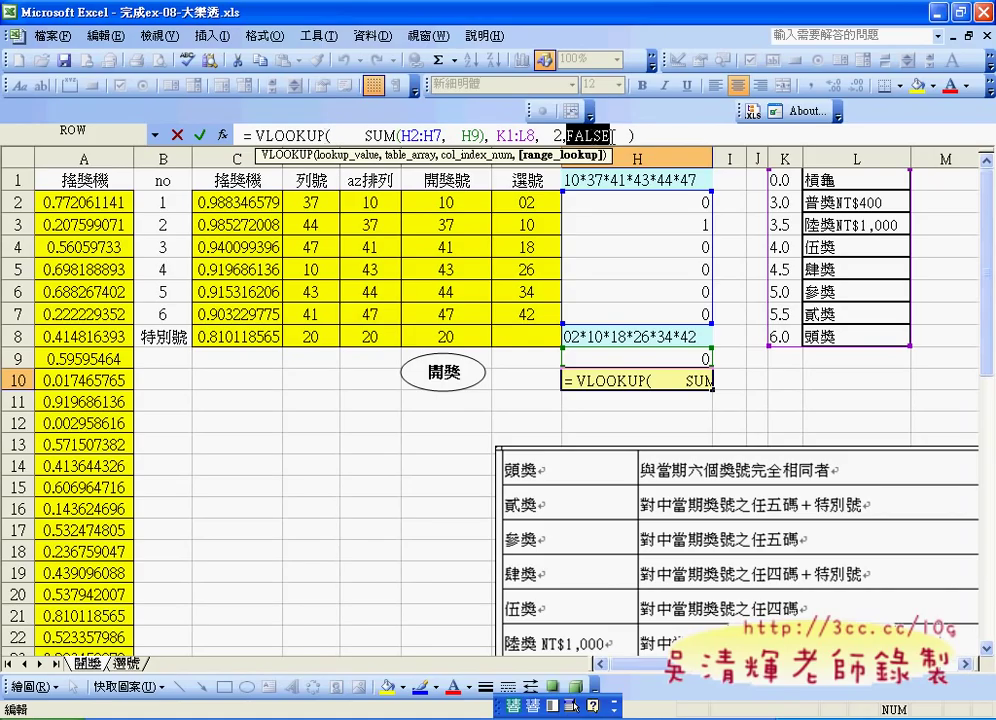
type("0")
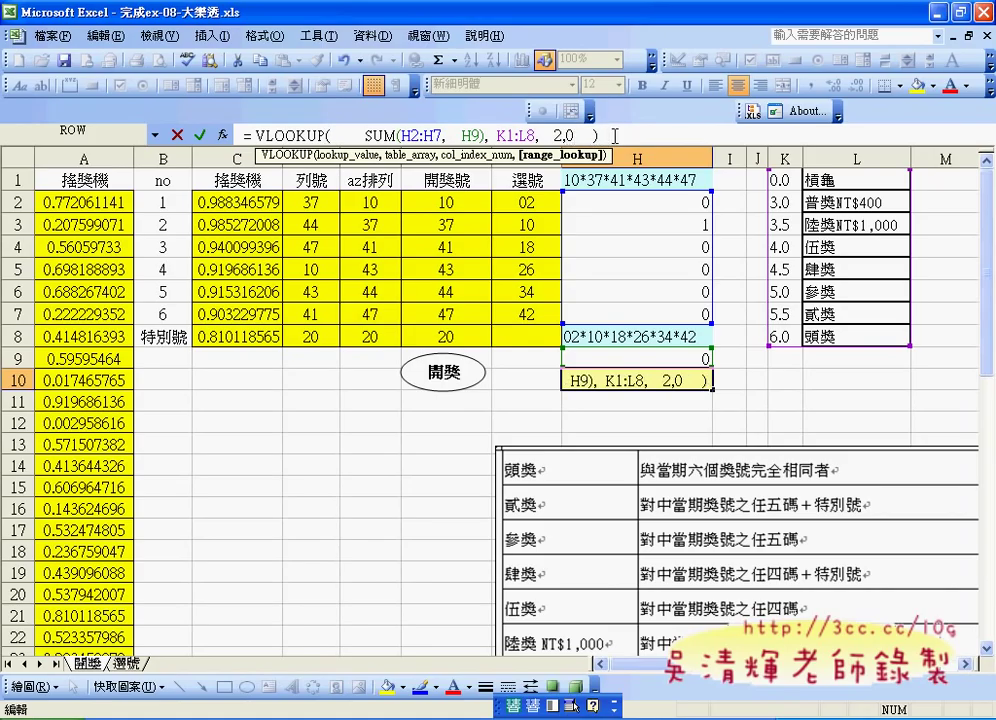
key("BackSpace")
type("1")
left_click(200, 134)
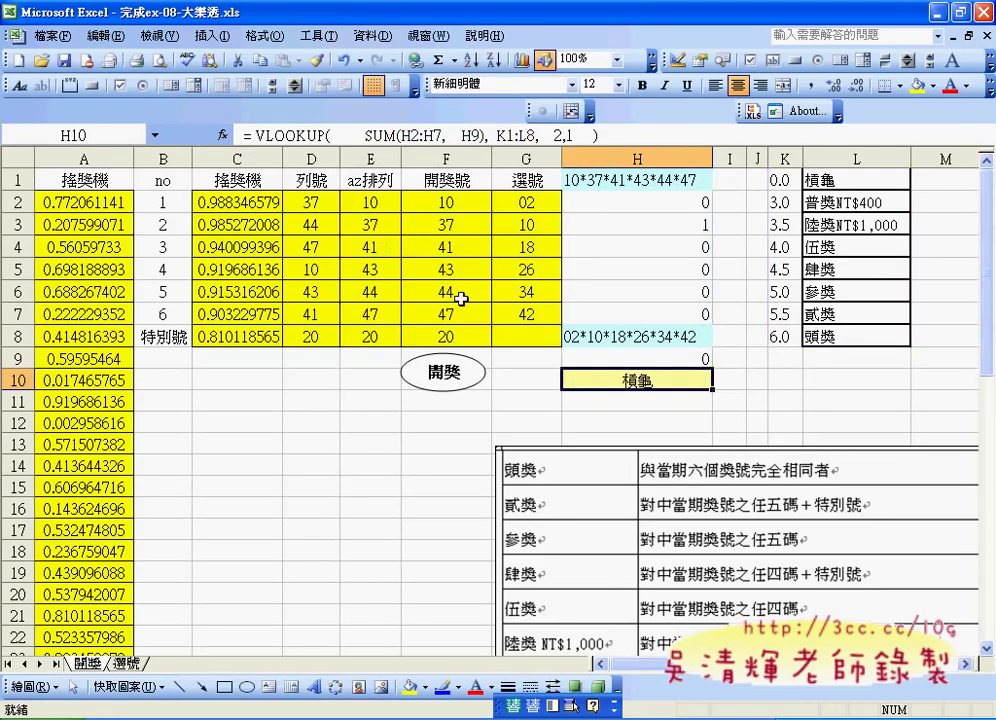
double_click(570, 134)
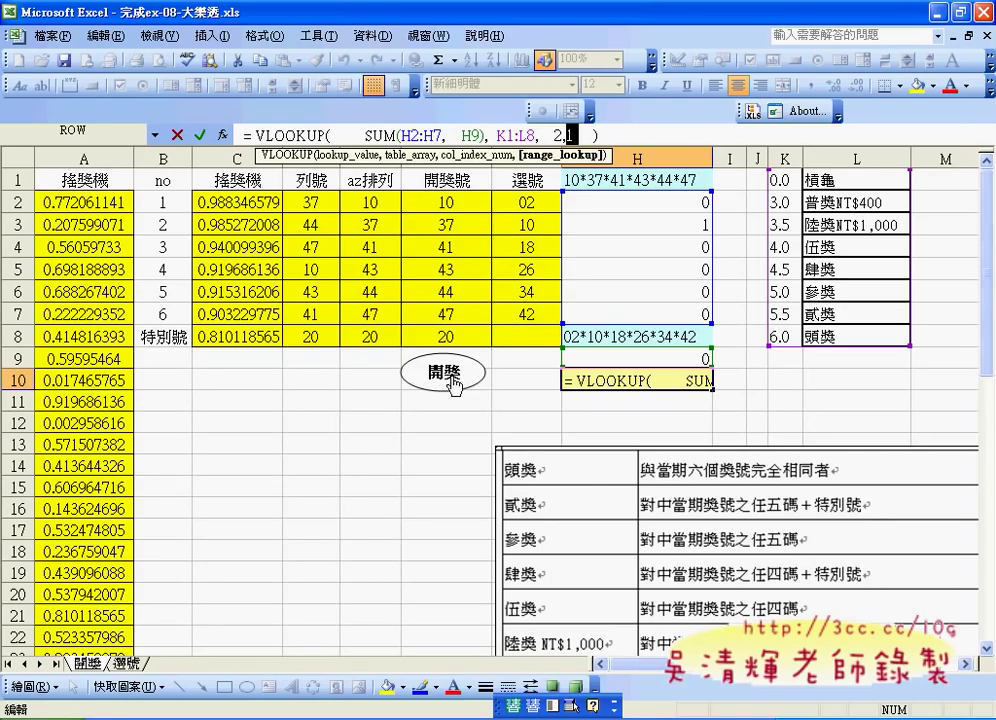
left_click(199, 134)
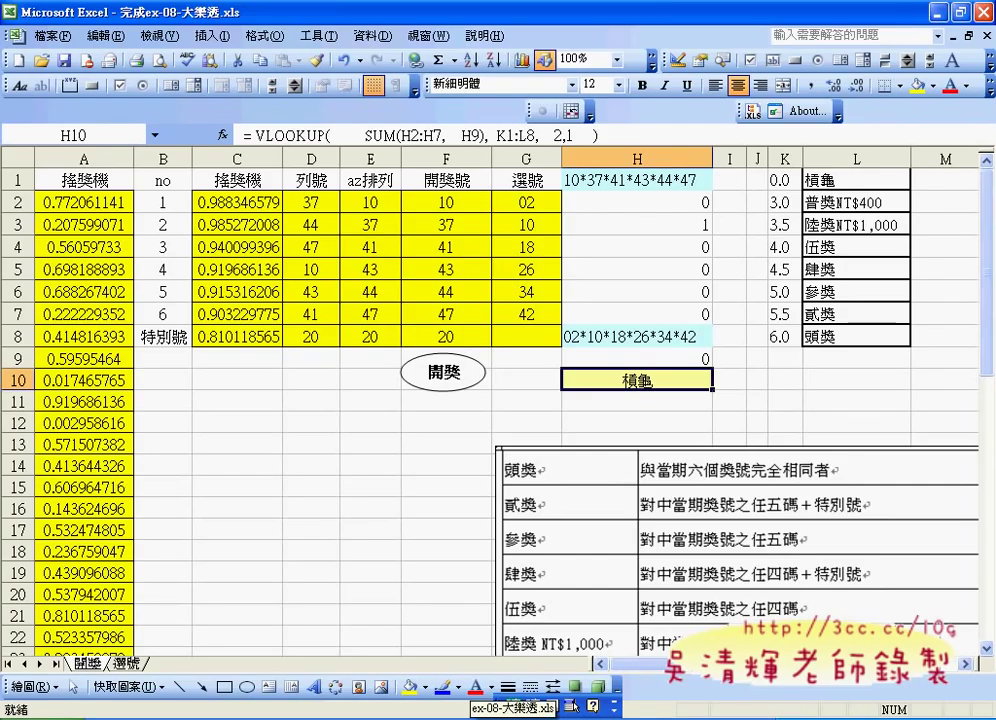
Minimize Excel and open the example folder inside EXCEL_VBA範例
left_click(574, 706)
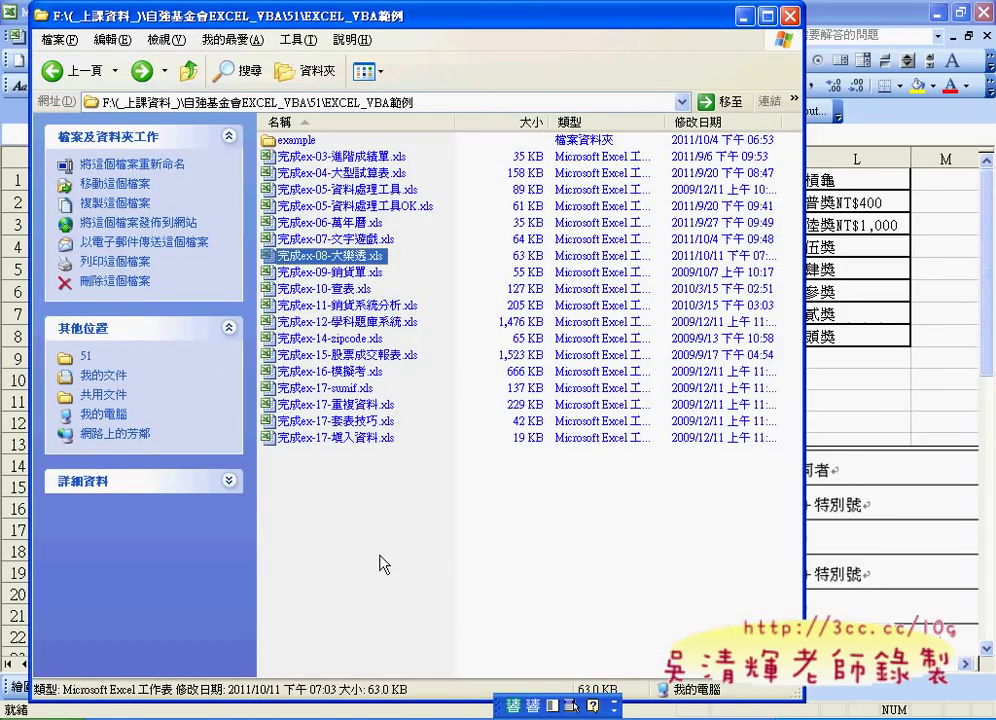
left_click(574, 706)
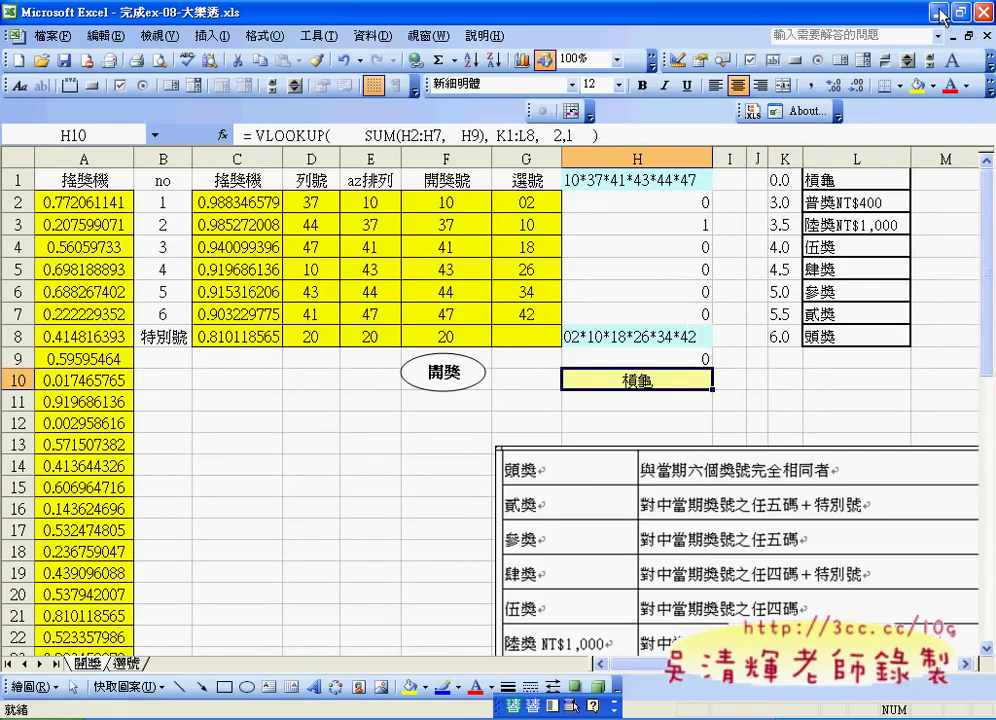
left_click(943, 17)
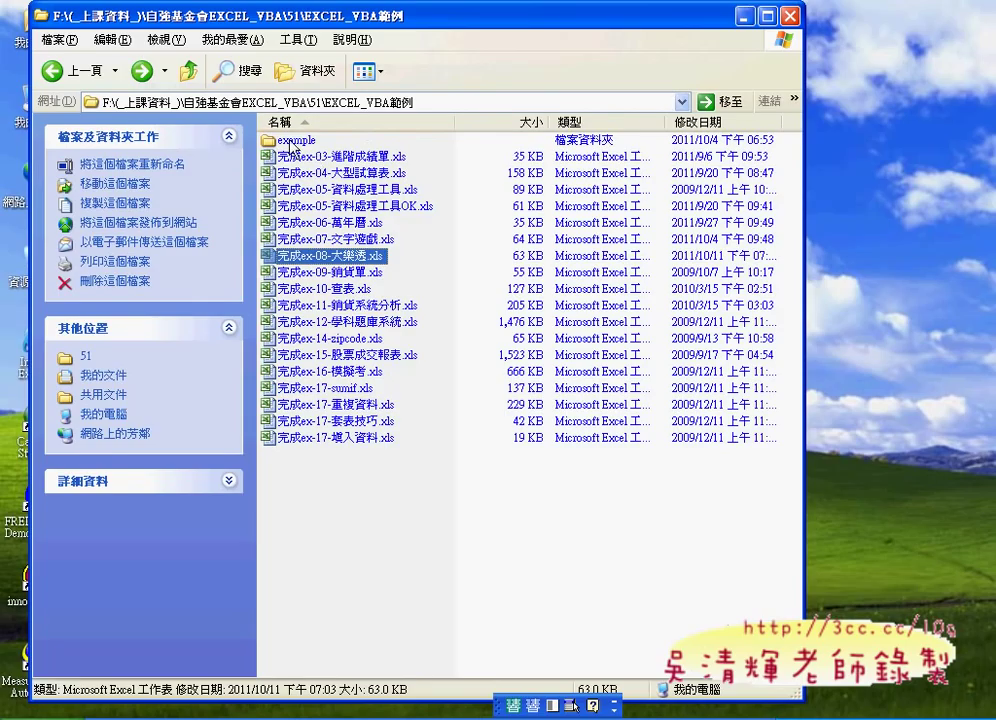
left_click(290, 142)
double_click(290, 142)
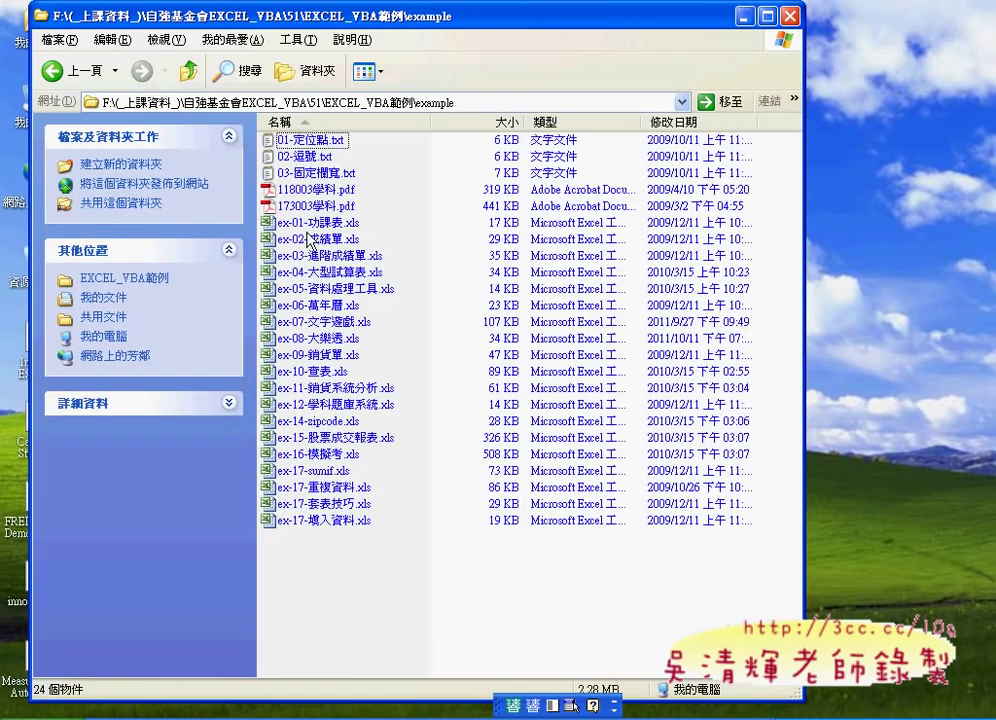
Select the practice workbook ex-08-大樂透.xls in the example folder
left_click(322, 338)
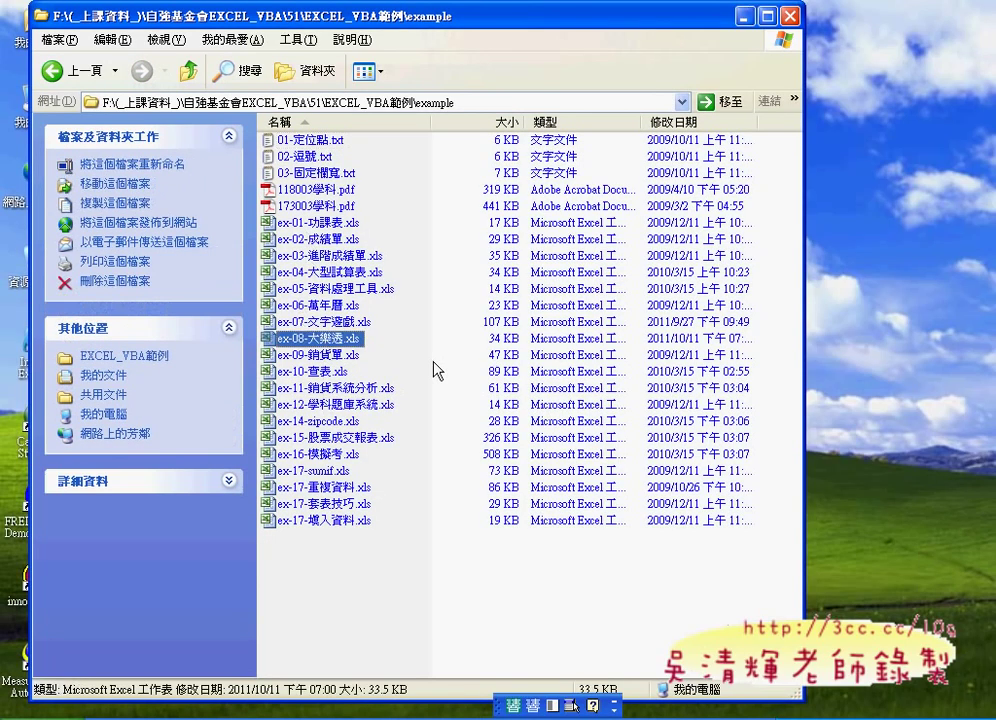
key("ctrl+shift+d")
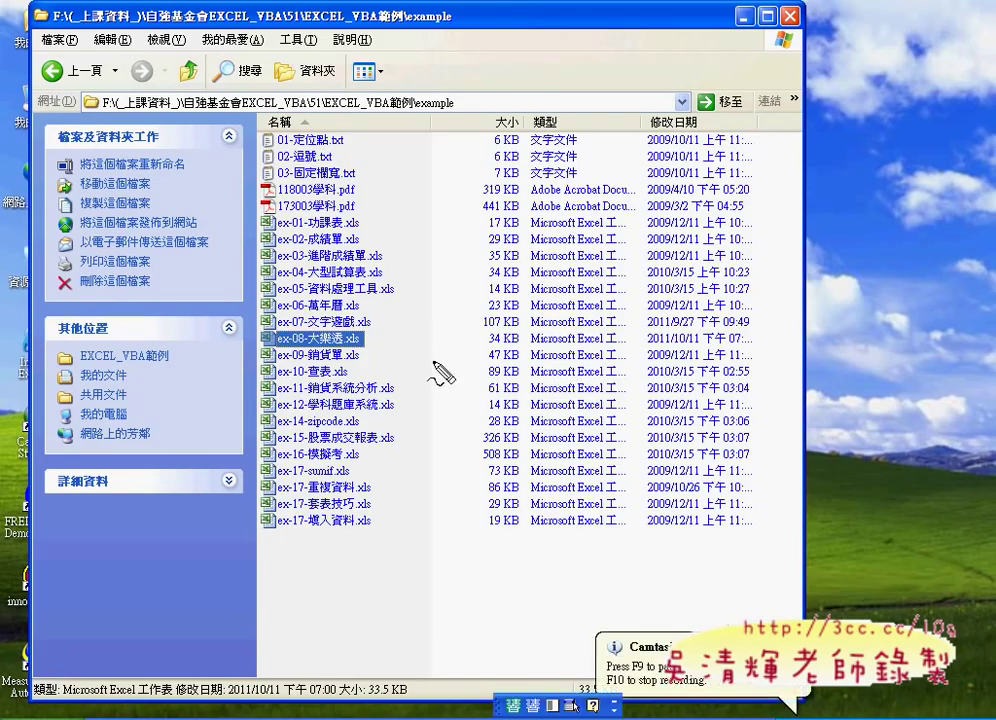
mouse_move(374, 345)
left_mouse_down()
mouse_move(308, 352)
mouse_move(378, 354)
left_mouse_up()
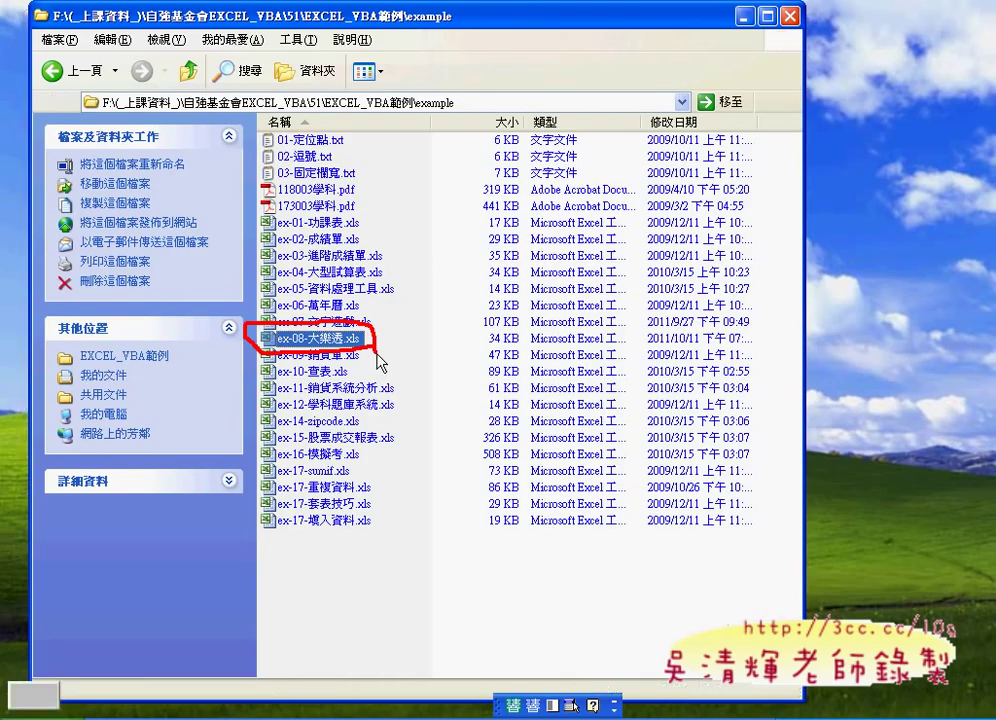
key("F9")
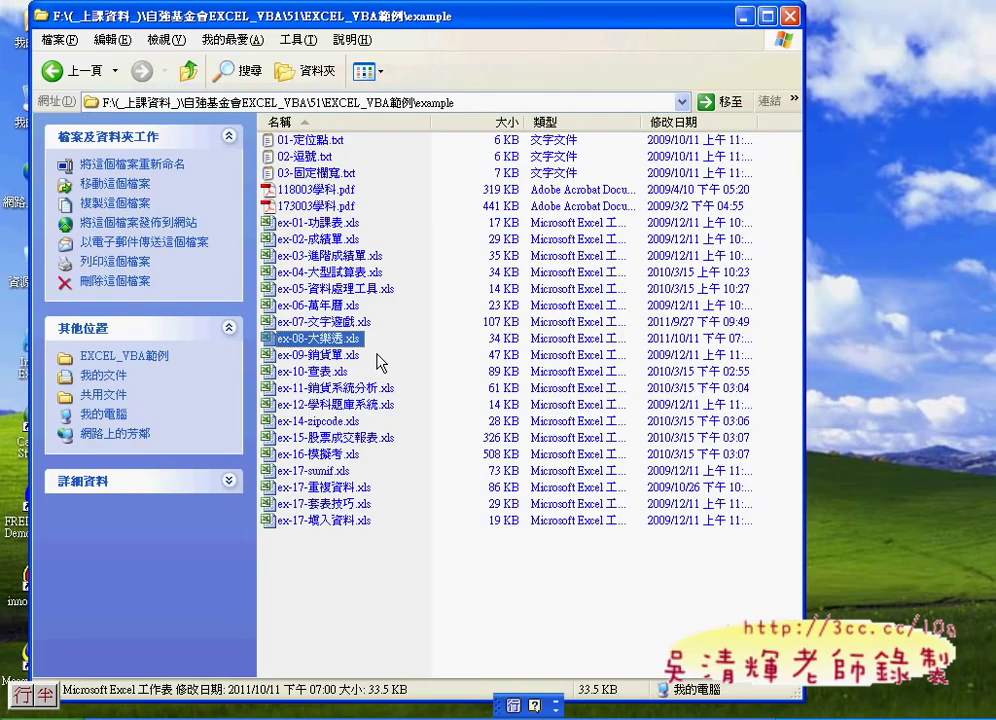